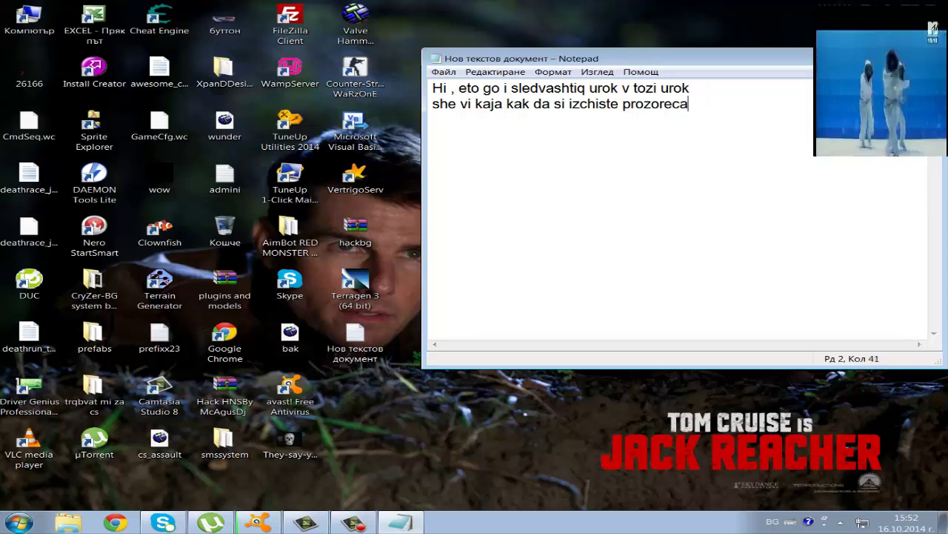
- Continue the note's second line with "ot mnoogo prozorci toest" and add "na tova da izglejda" on a new line
text(mnoogo pro)
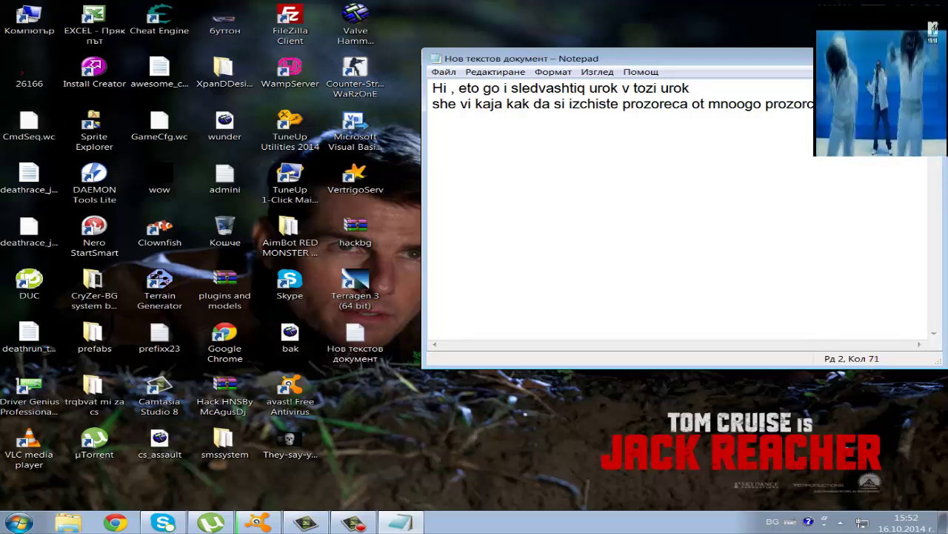
text(e)
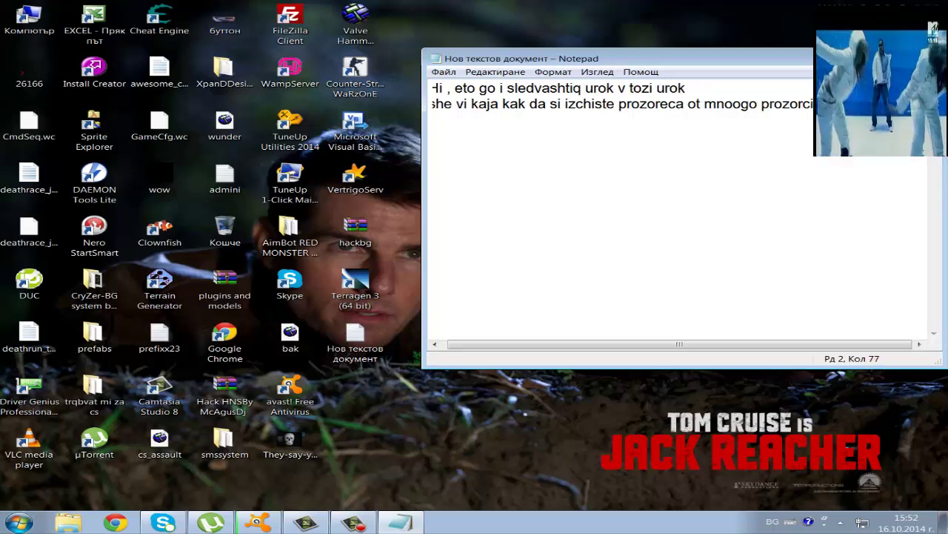
key(Return)
text(na tov)
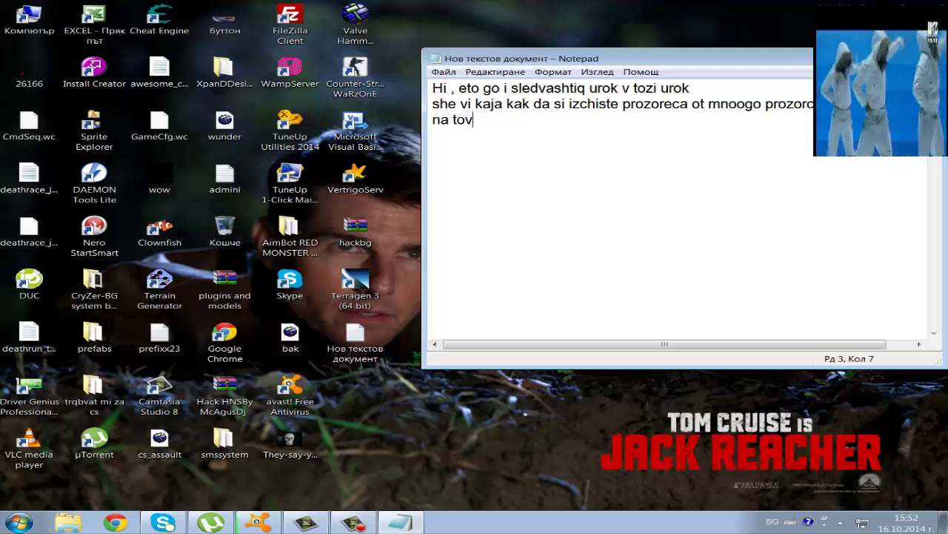
text(a da izgl)
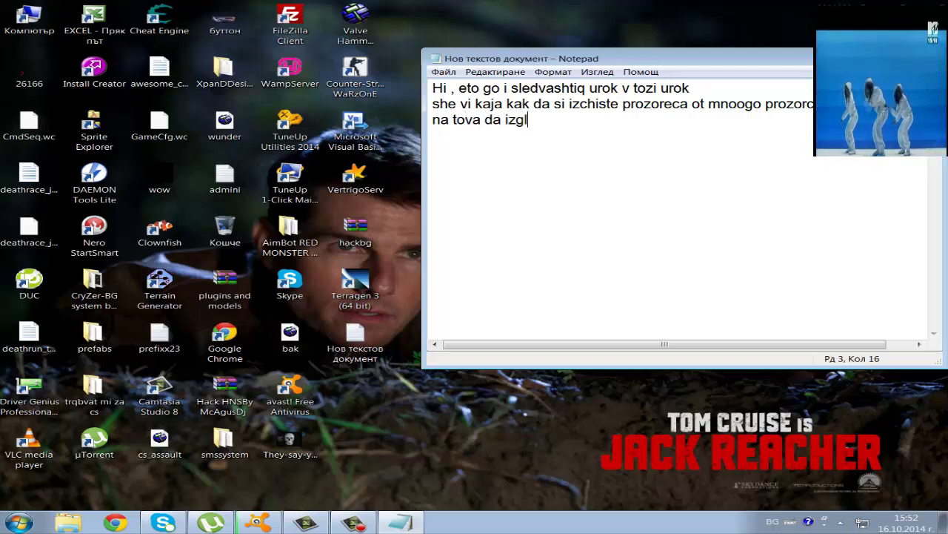
text(ejda)
key(Return)
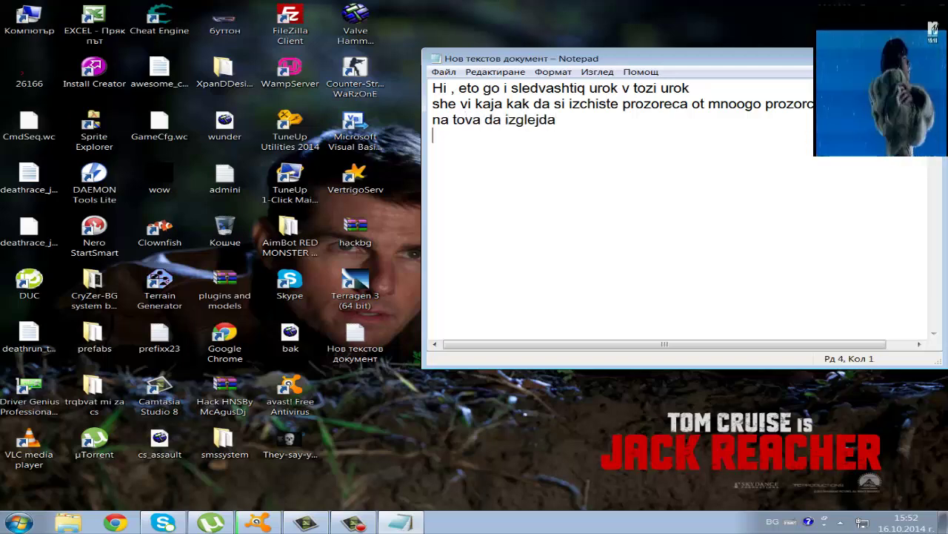
- Switch to Chrome to view the many tabs it opens, and return to the note
click(116, 523)
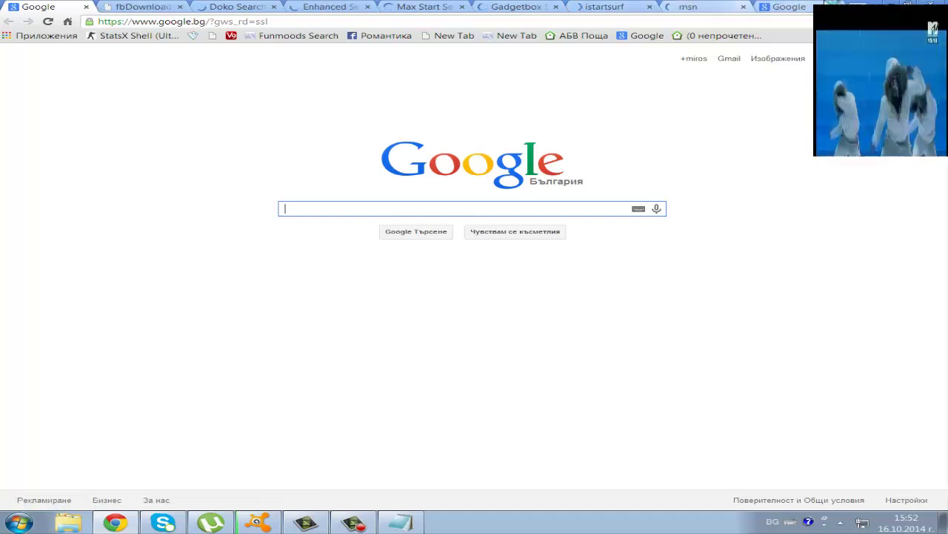
click(894, 4)
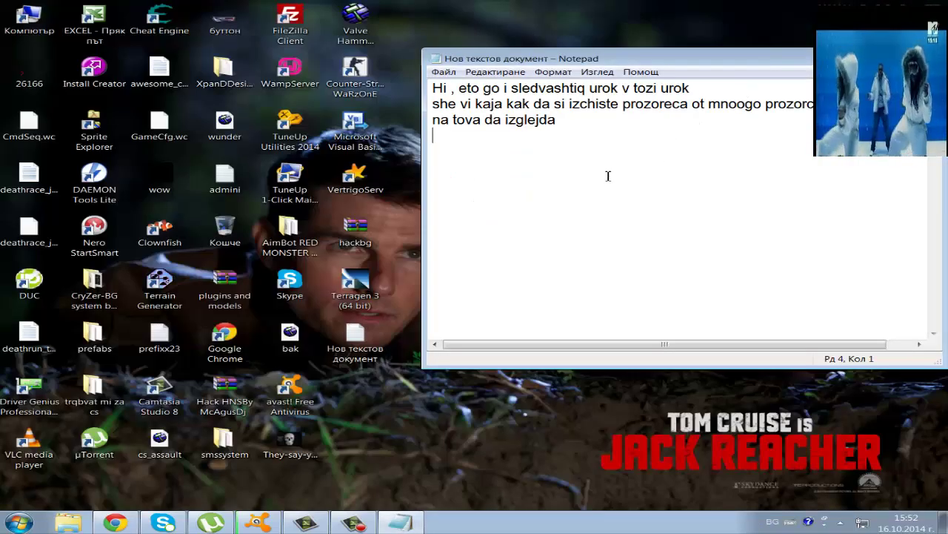
- Add a line to the note beginning "e tolkova prozorci ei sega she vi pokaja kak da gi maxnete i da"
text(olkova)
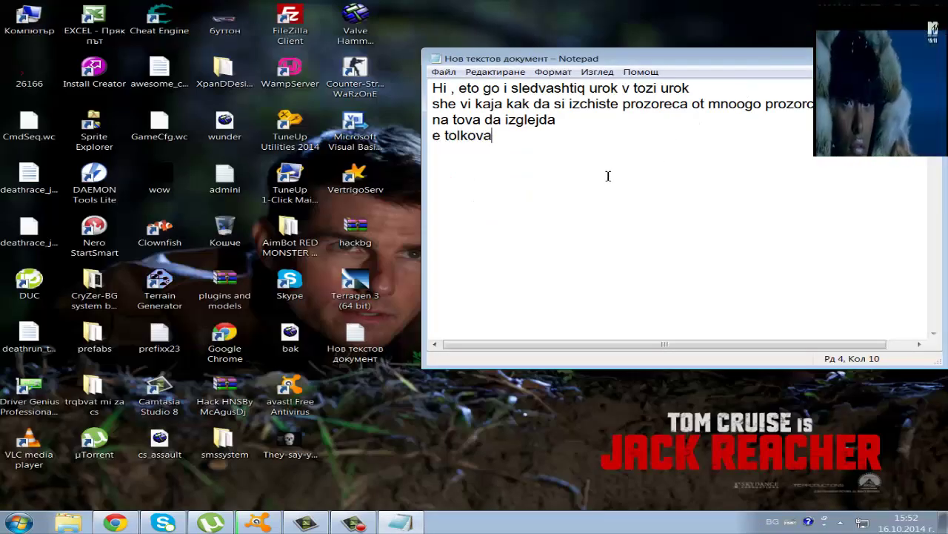
text( prozor)
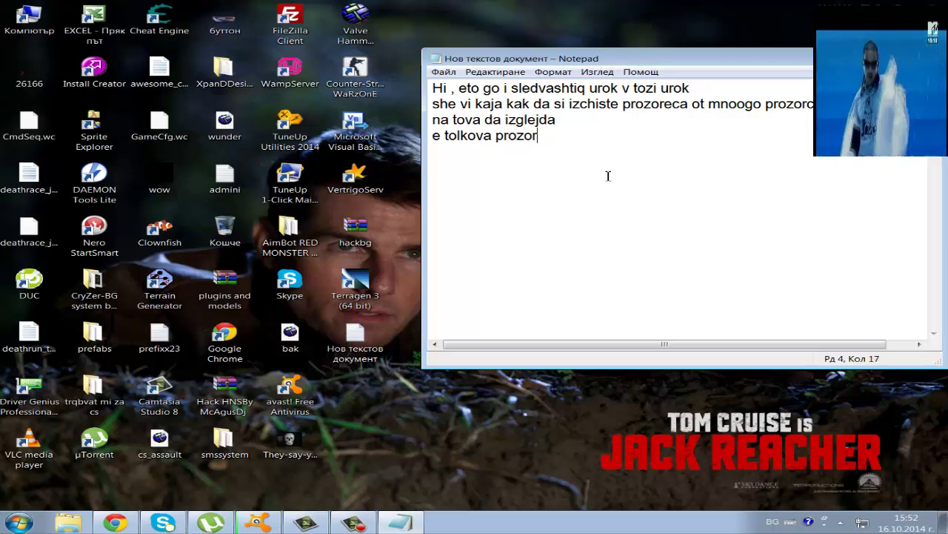
text(ci ei sega she )
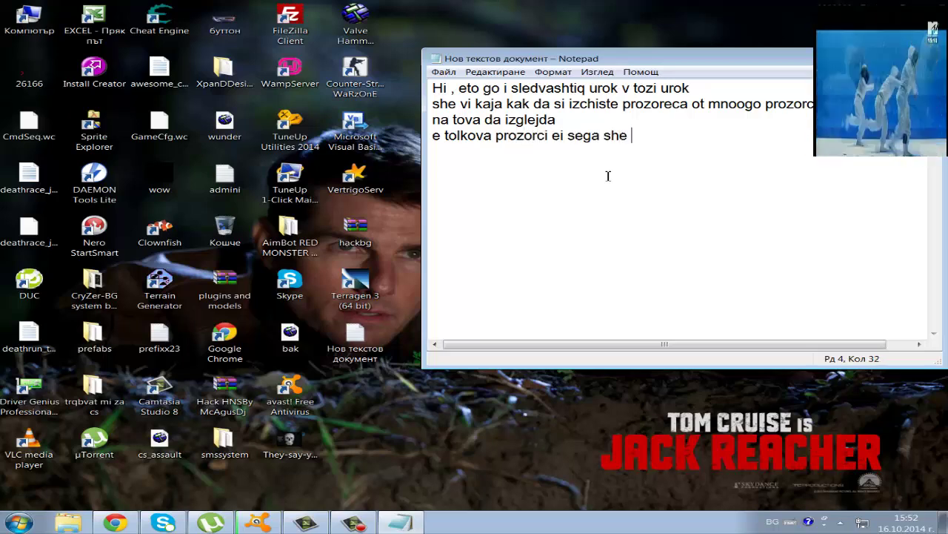
text(vi pokaja kak da gi v)
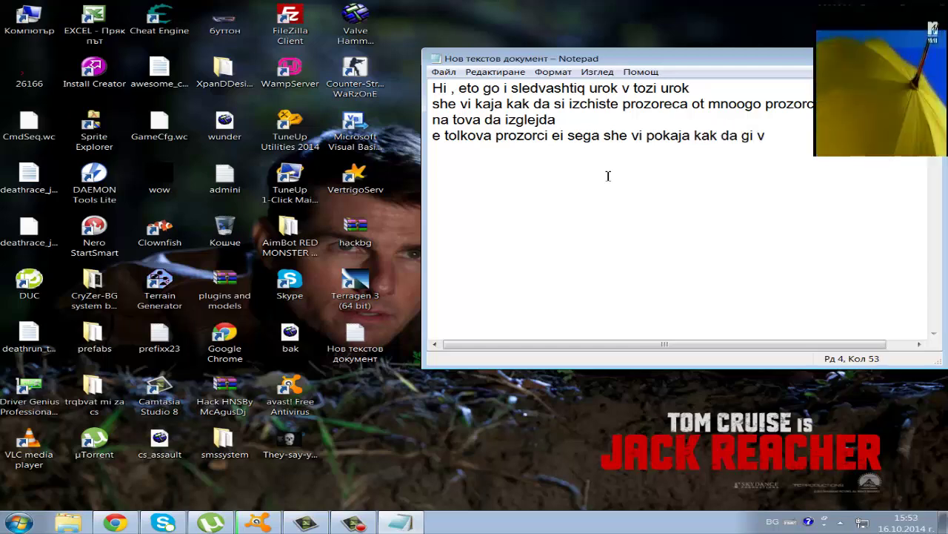
key(BackSpace)
text(maxnete)
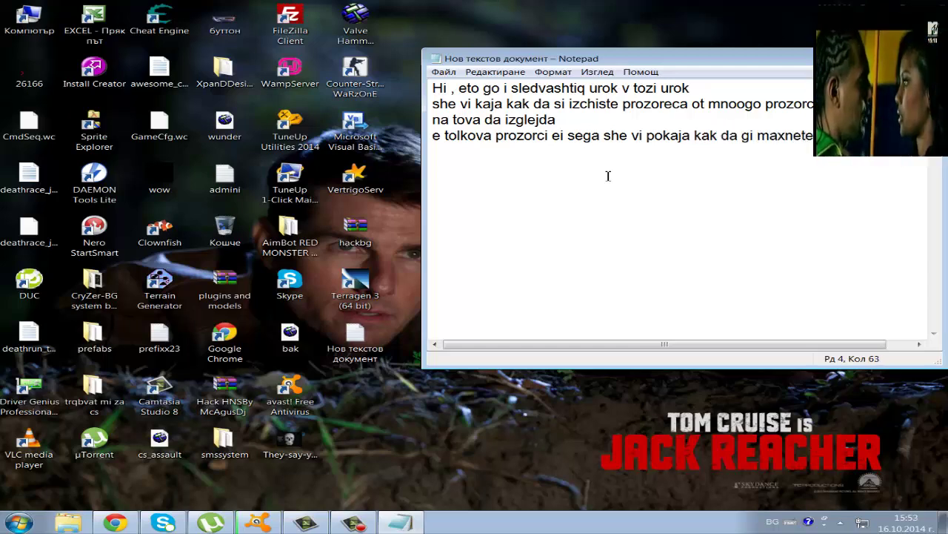
text( sam)
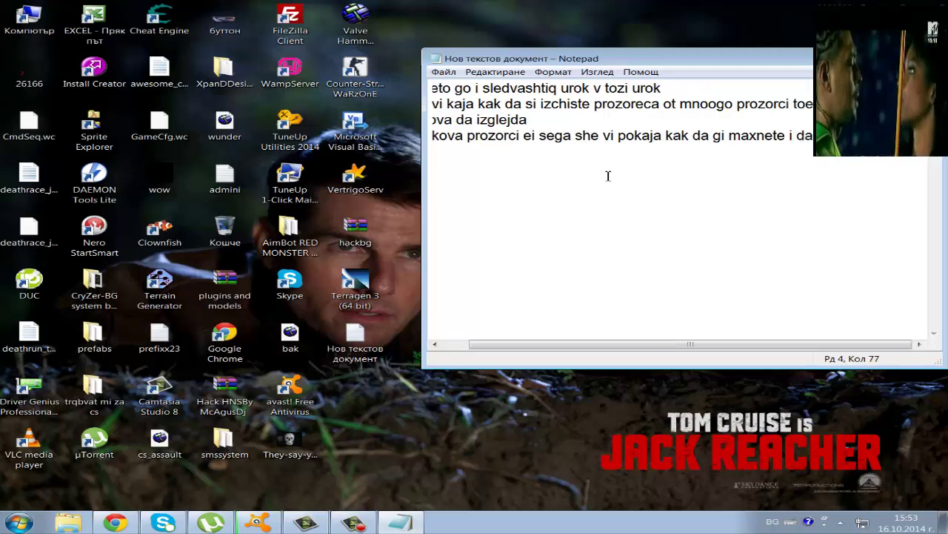
text(din)
key(Return)
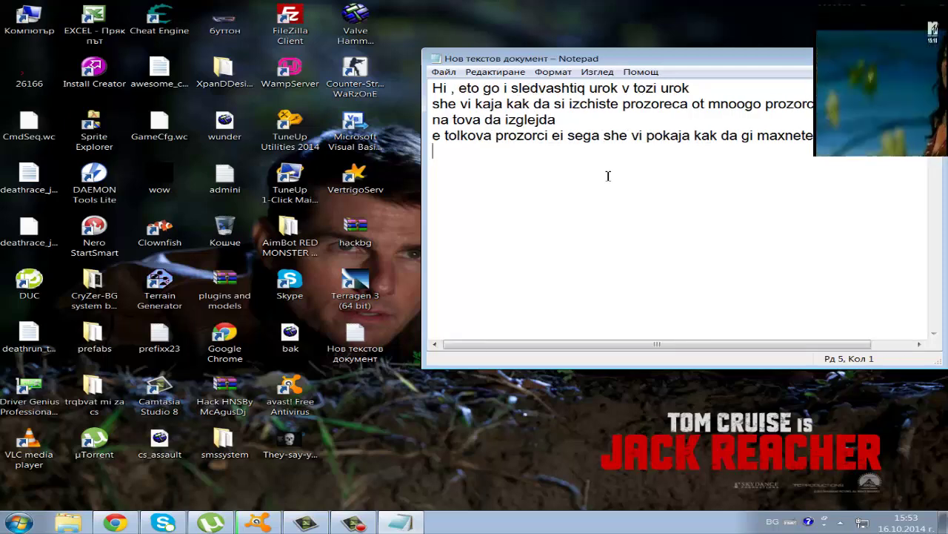
- Bring the Chrome window back up and close it
click(114, 523)
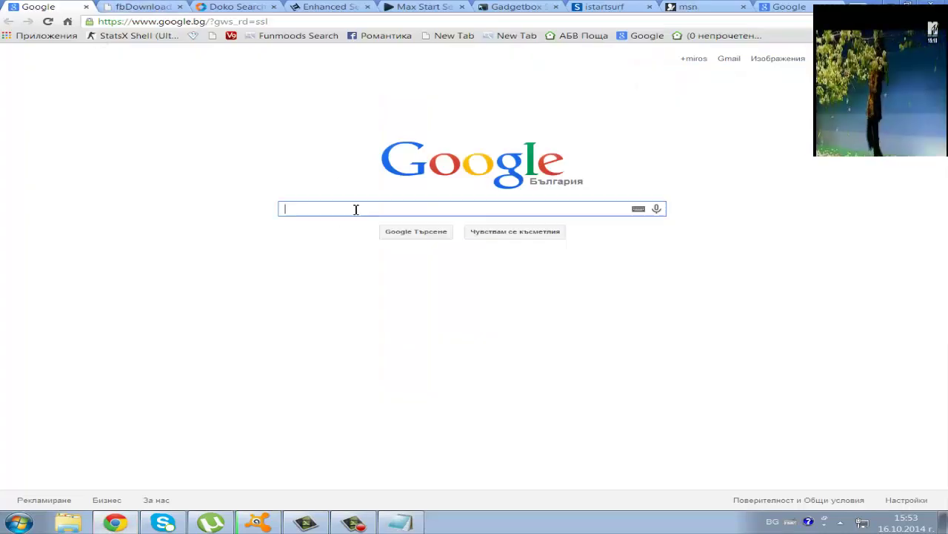
click(938, 3)
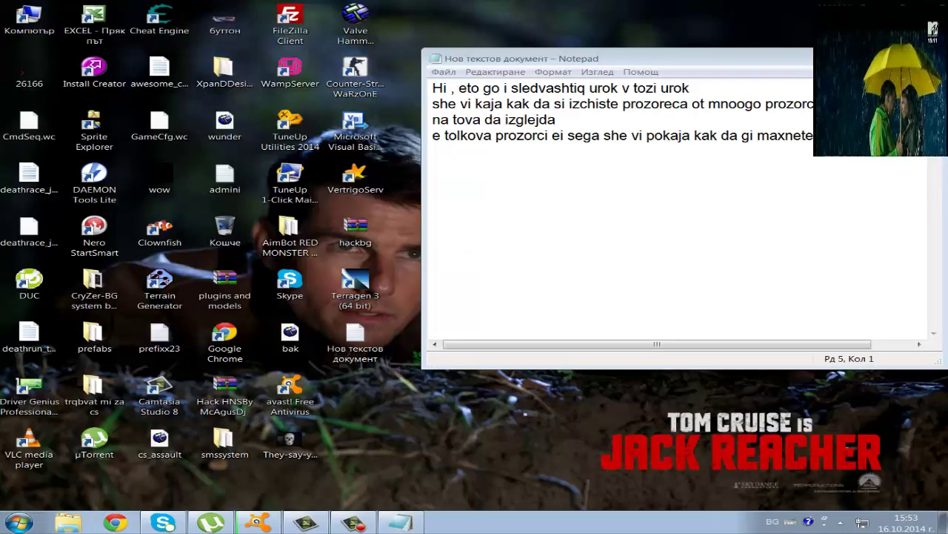
- Write the first instruction, "1 - vo teglite avast ako q nqmate", on a new line of the note
drag(829, 343, 869, 343)
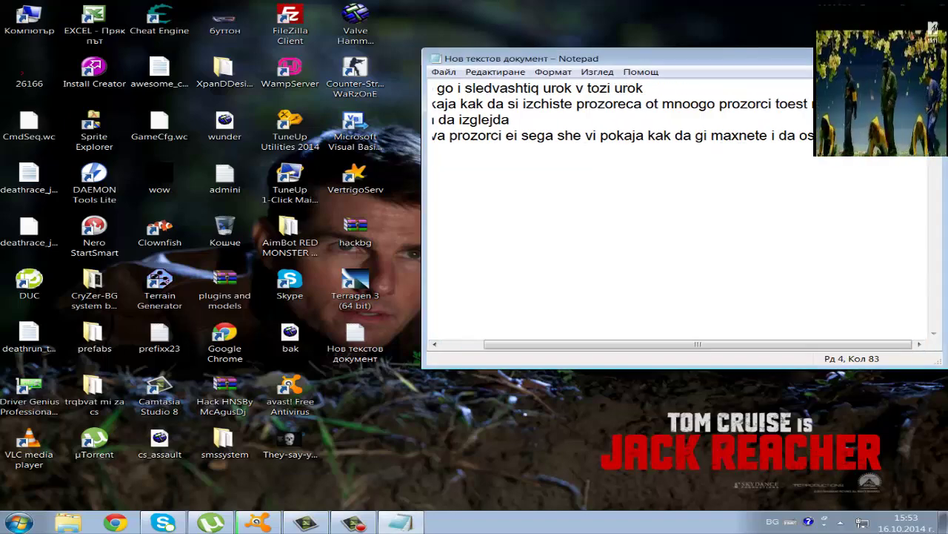
key(Return)
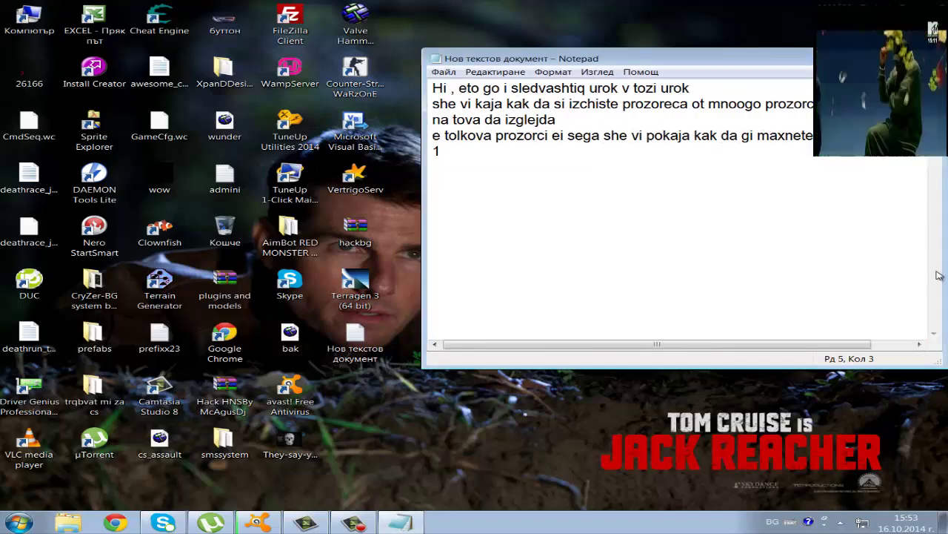
text(1 - vo t)
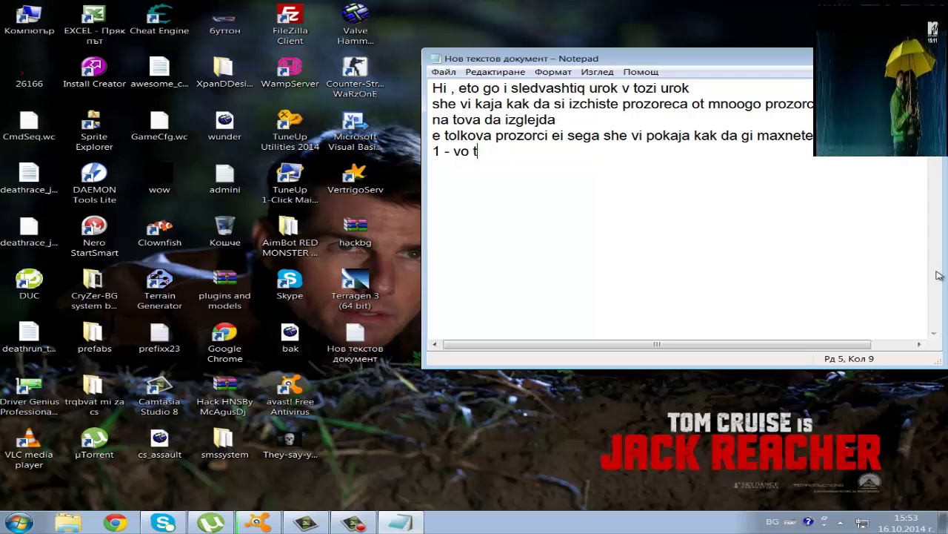
text(eglite avas)
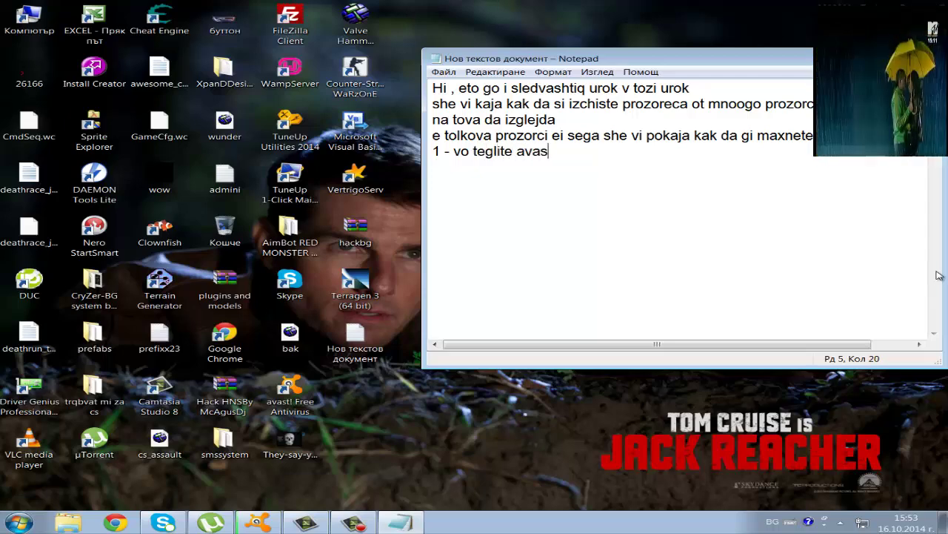
text(t akl)
text( q n)
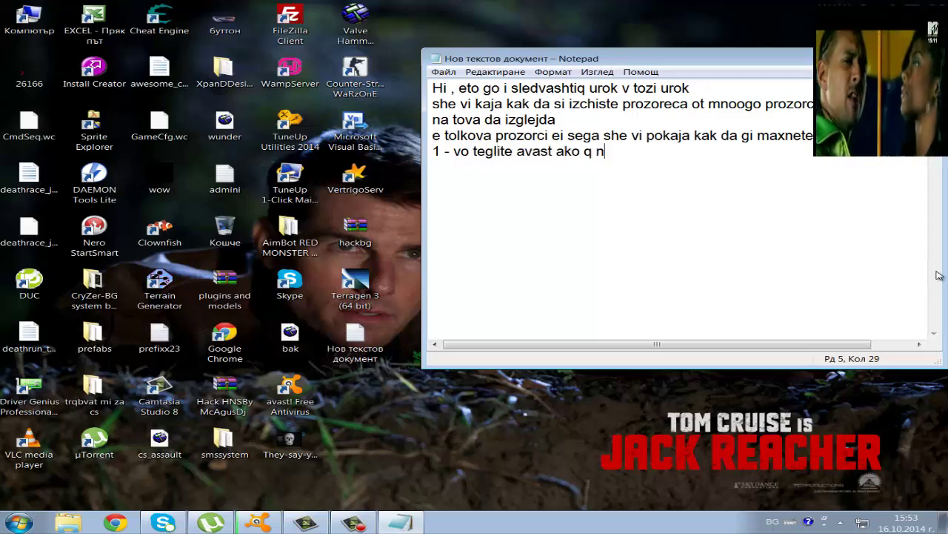
text(qmate)
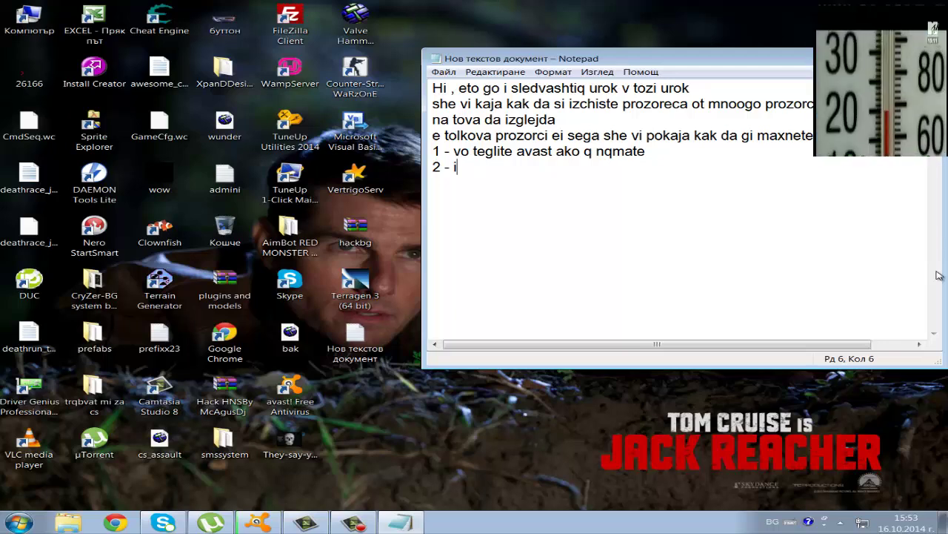
- Add the instructions "2 - installvate q" and "3 - puskate q i she vi izlezne tova" to the note
text(nstallvate)
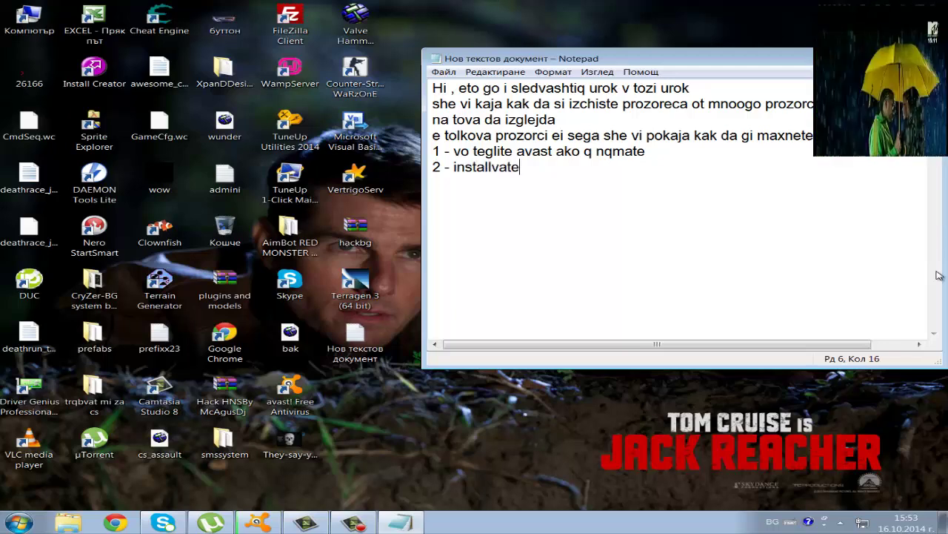
text(3 )
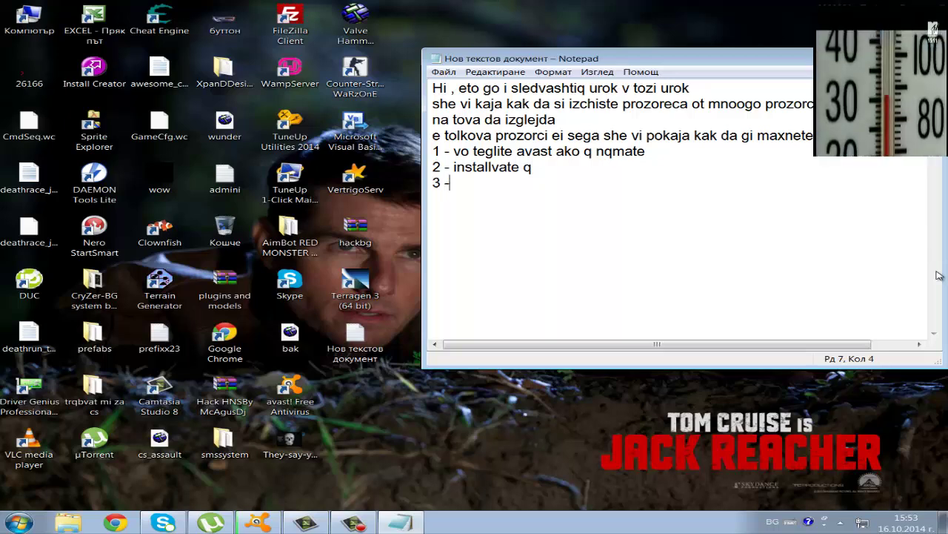
text(- puskate )
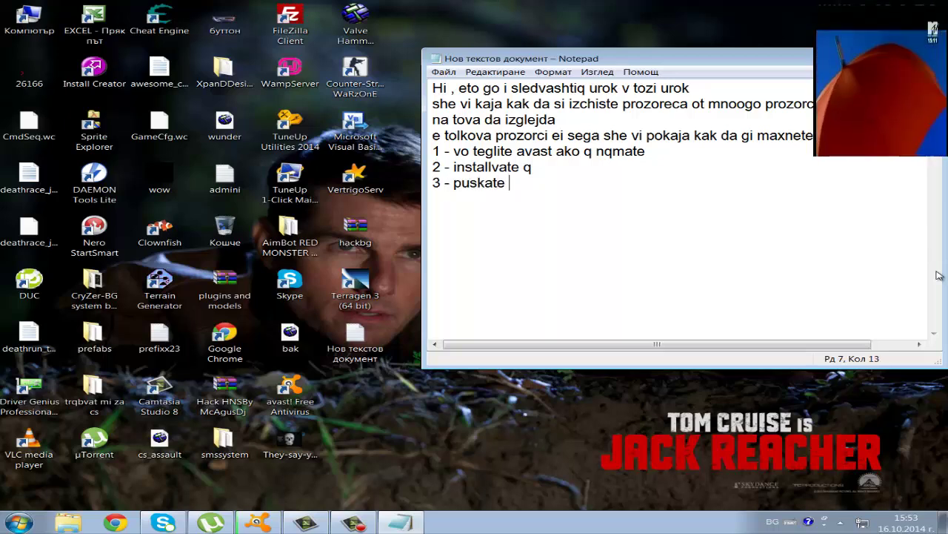
text(q i she vi )
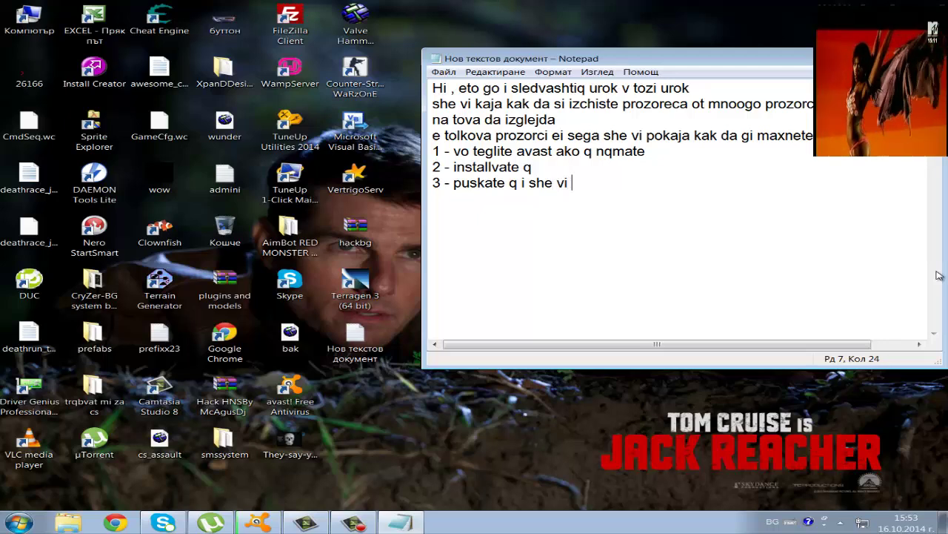
text(iezle)
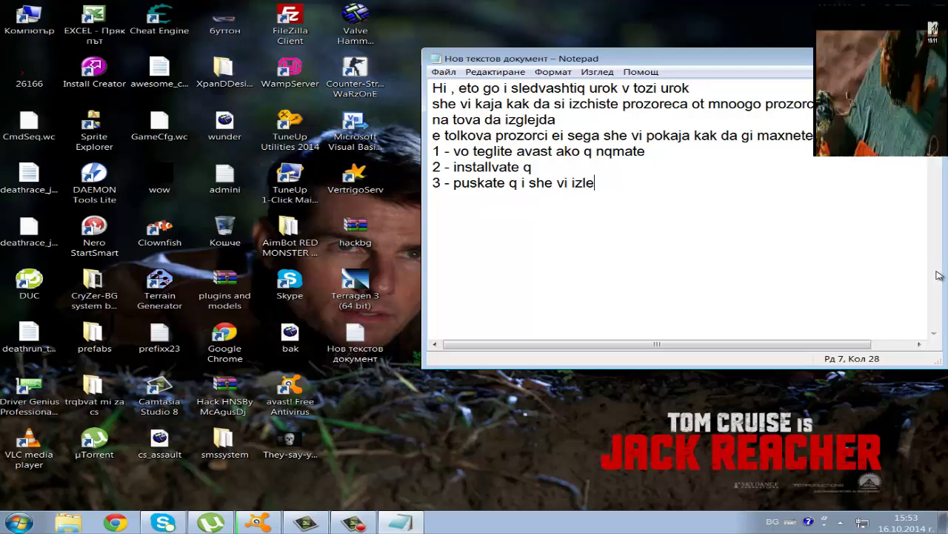
text(n)
key(BackSpace)
text(zne t)
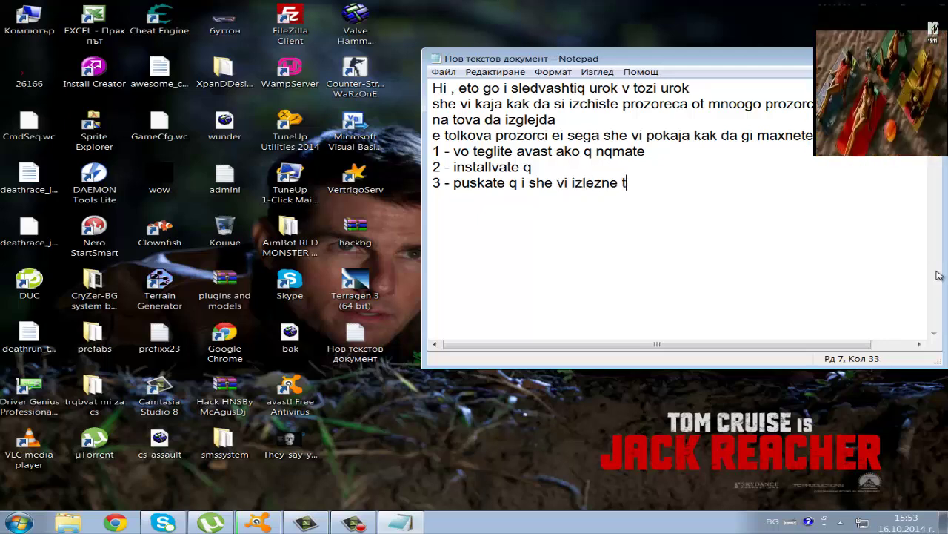
text(ova)
- Open avast! Free Antivirus from the desktop and go to its status overview (Състояние)
click(290, 386)
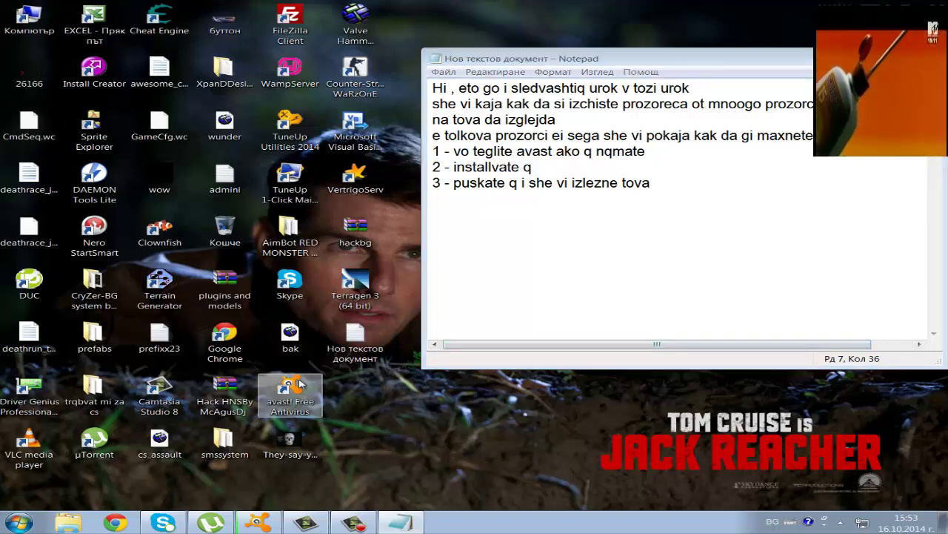
double_click(303, 383)
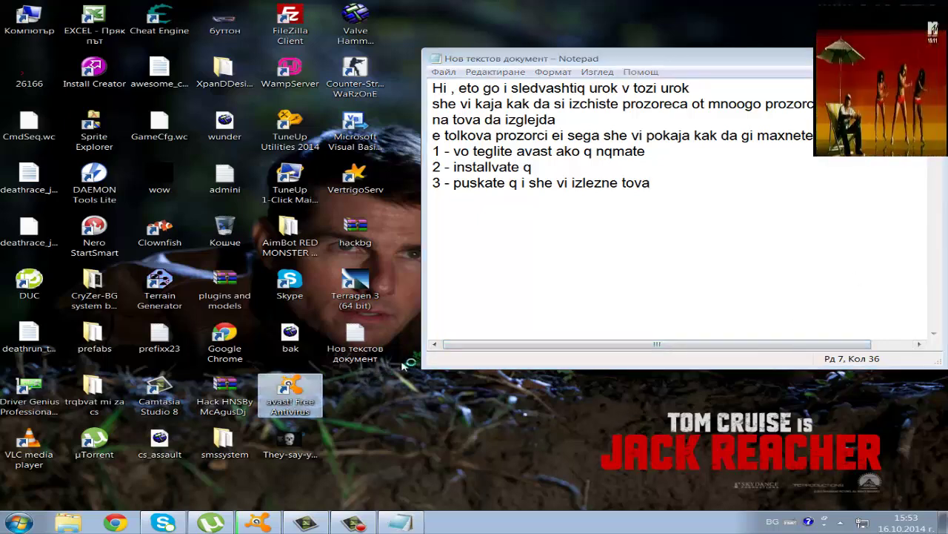
click(381, 416)
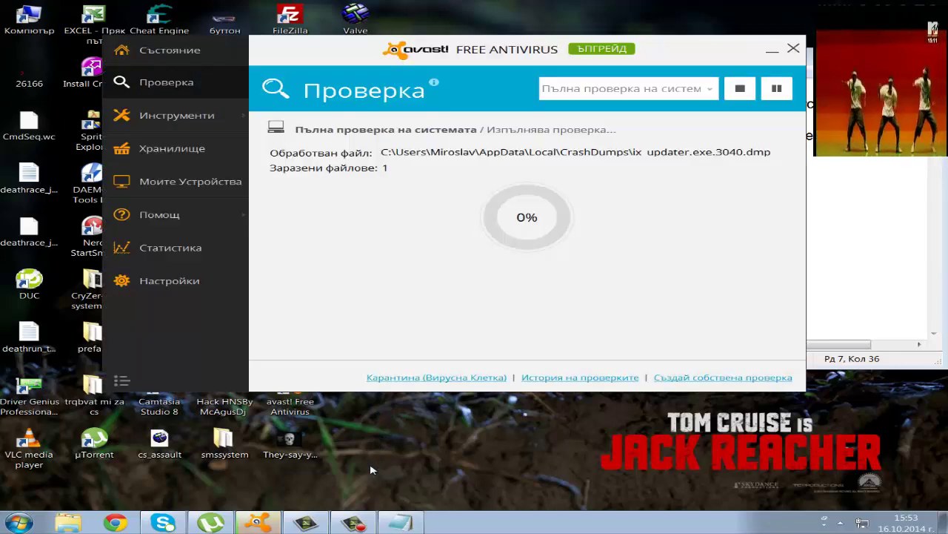
click(184, 117)
click(169, 48)
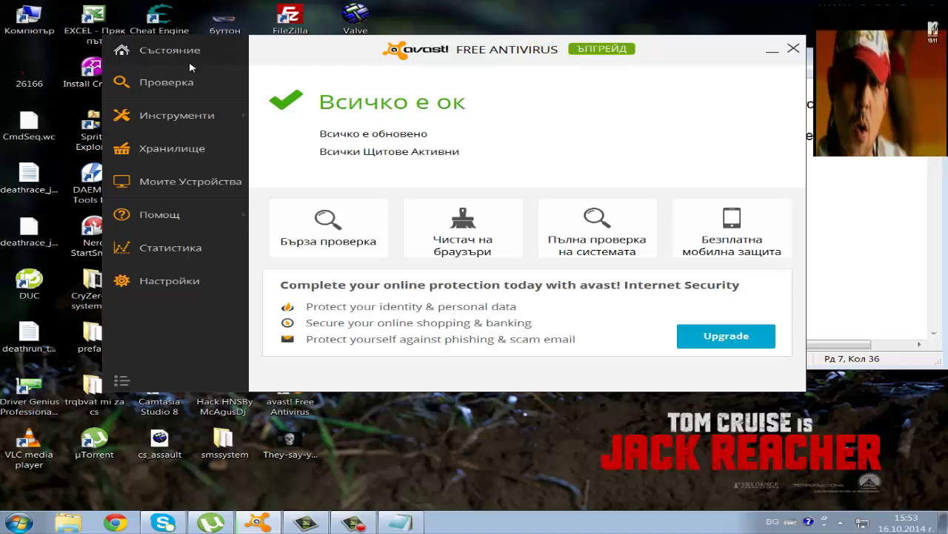
- Start the browser cleaner (Чистач на браузъри) and agree to delete "PluginService, AVG SafeGuard"
click(460, 243)
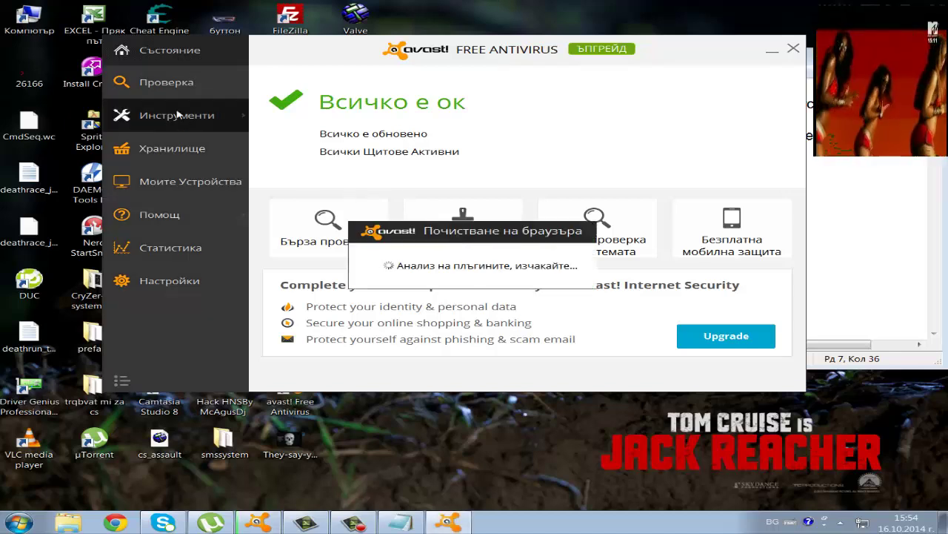
click(183, 86)
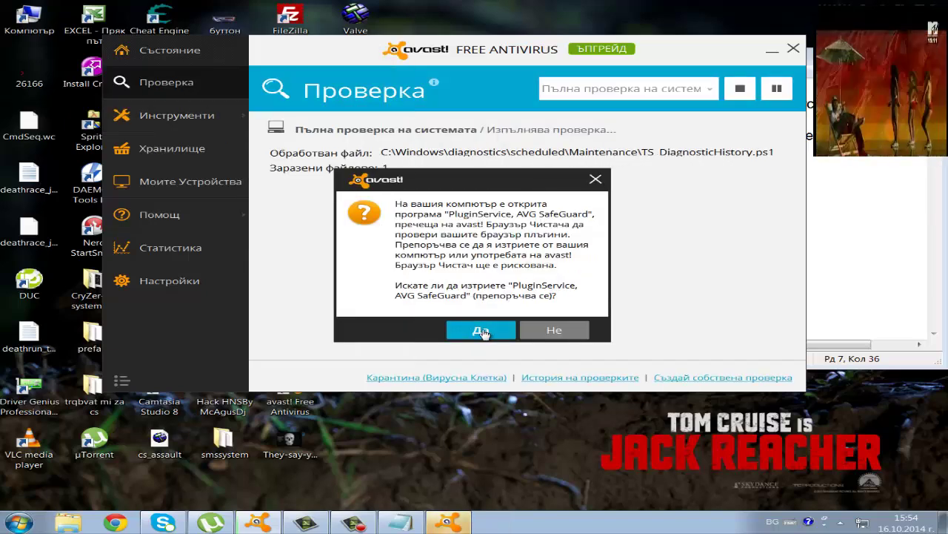
click(482, 330)
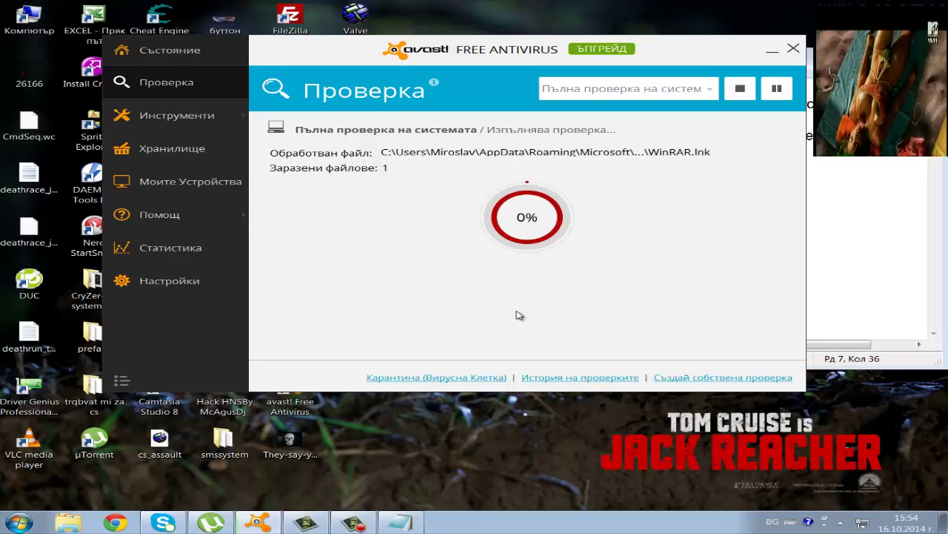
- Minimize the antivirus window and get past the "PluginService, AVG SafeGuard" deletion prompts, accepting the first and declining the repeated one
click(771, 50)
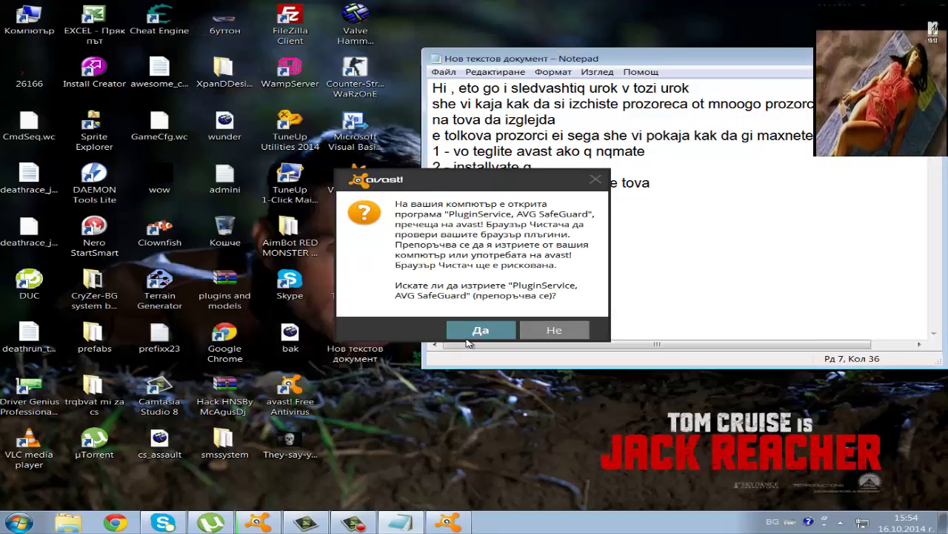
click(491, 331)
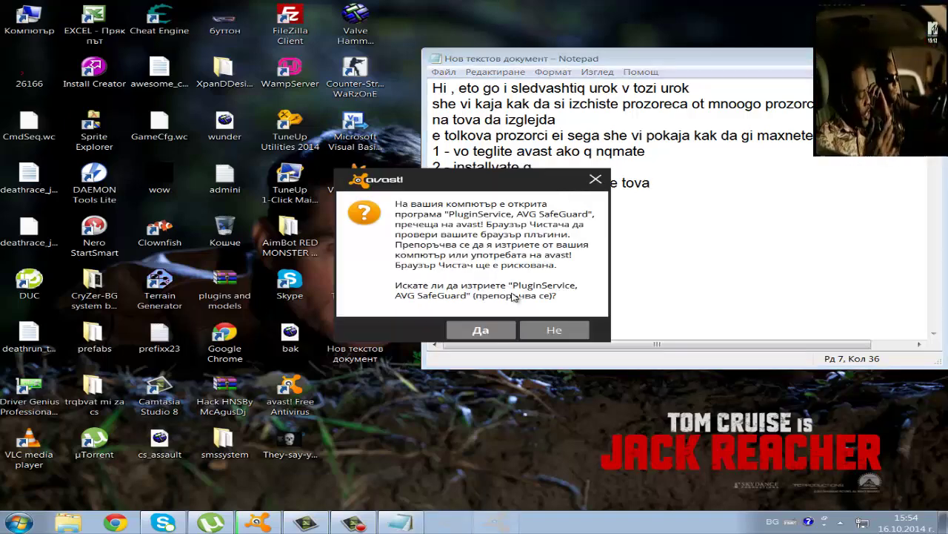
click(546, 328)
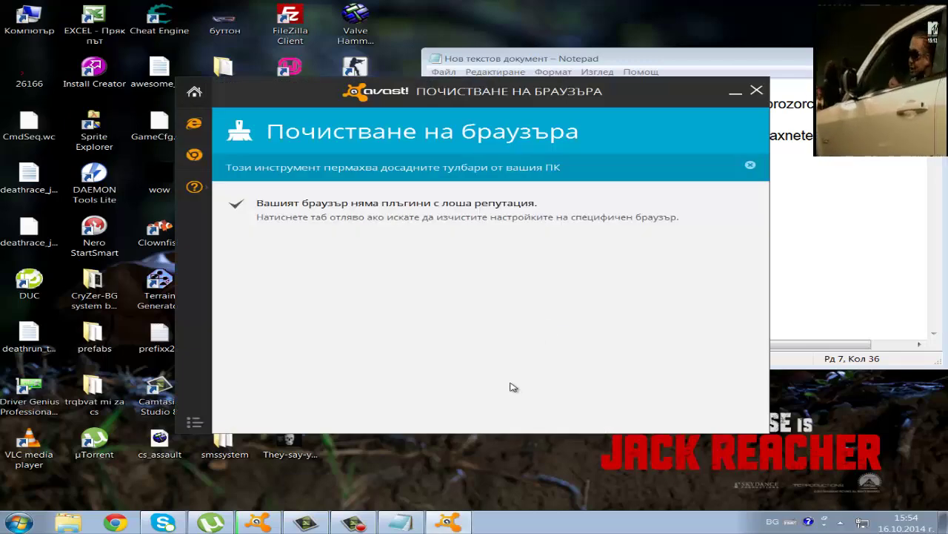
- Add the instructions "4 - trqbva da otvorite chistach na browser" and "5 - izliza vi tova" to the Notepad note
click(799, 180)
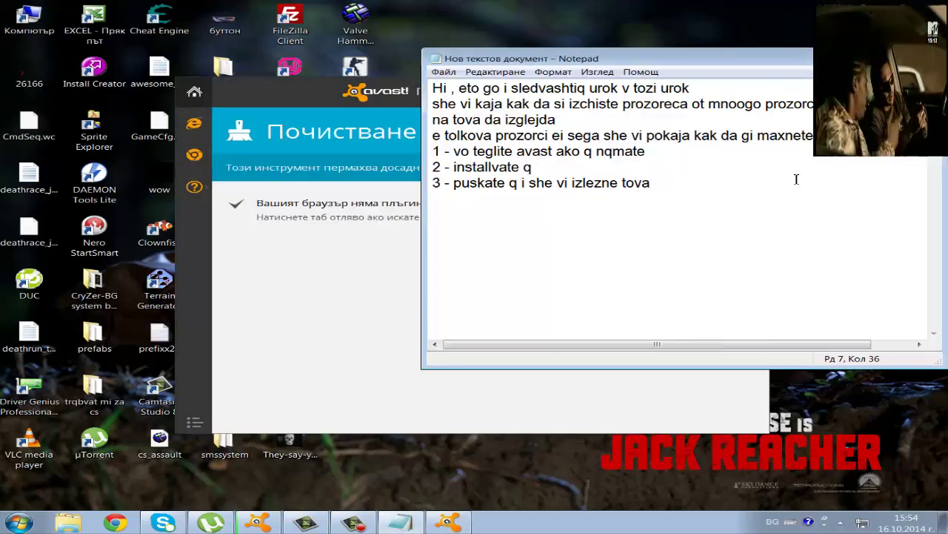
key(Return)
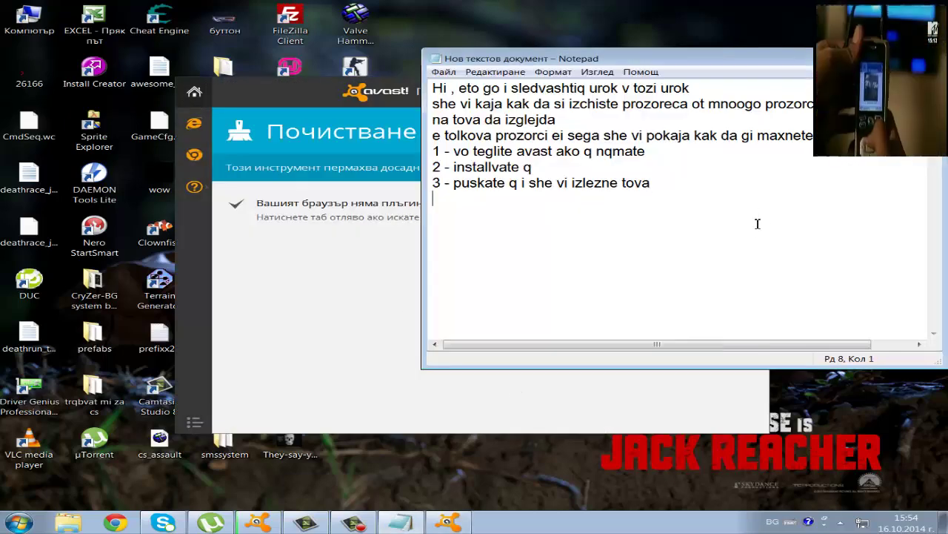
text(54 )
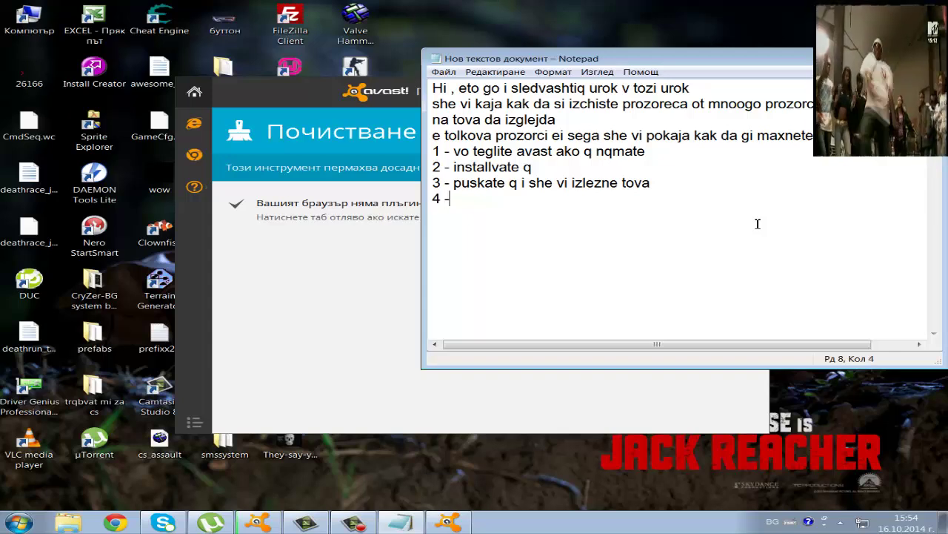
text( trqb)
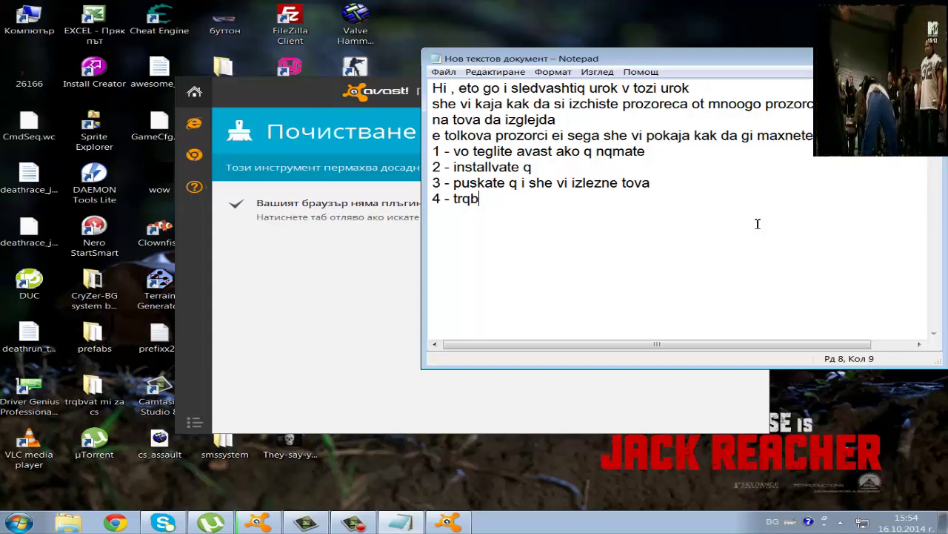
text(va da otvorite ch)
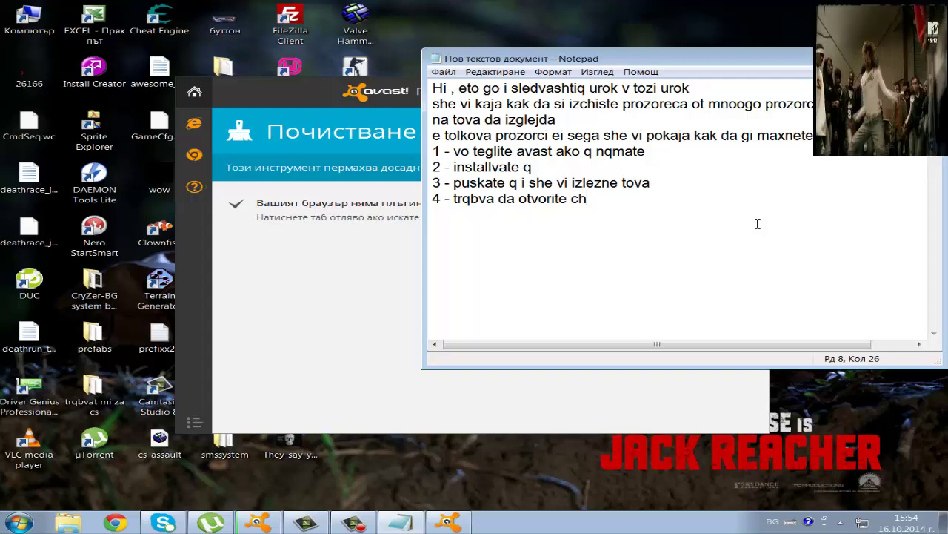
text(istach na bro)
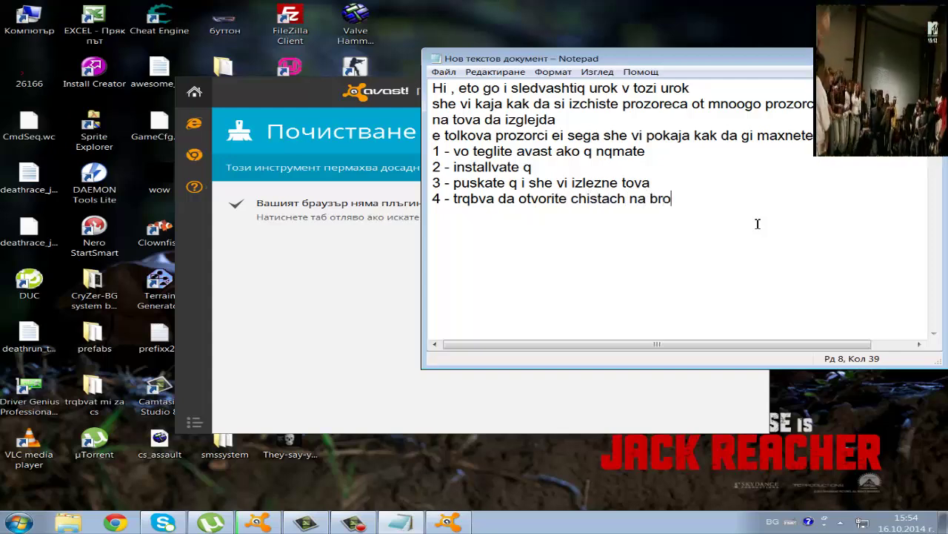
key(BackSpace)
key(BackSpace)
text(r)
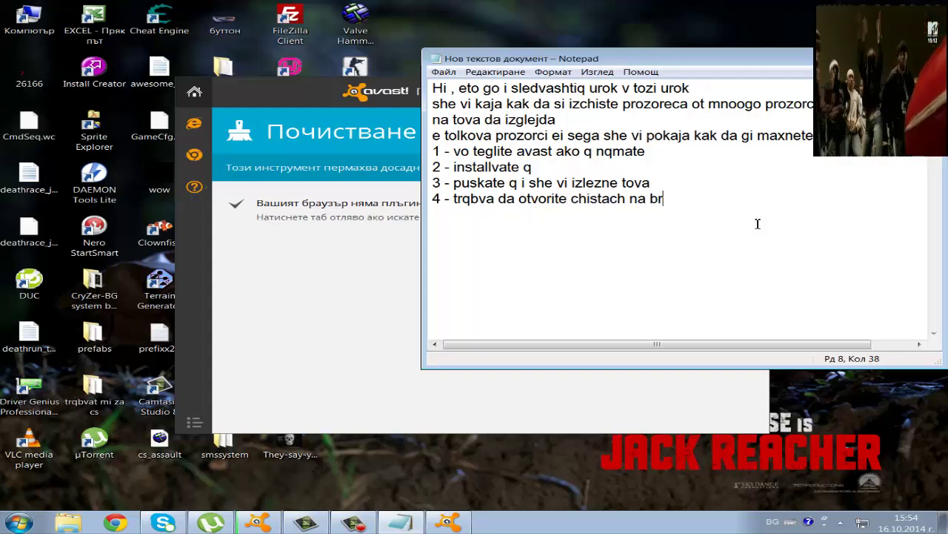
text(owser)
key(Return)
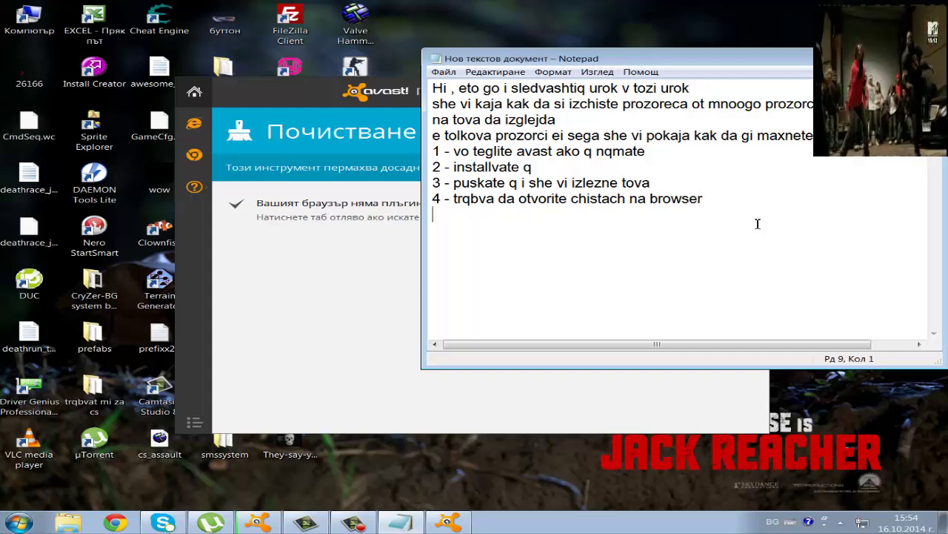
text(5 - izliza vi tova)
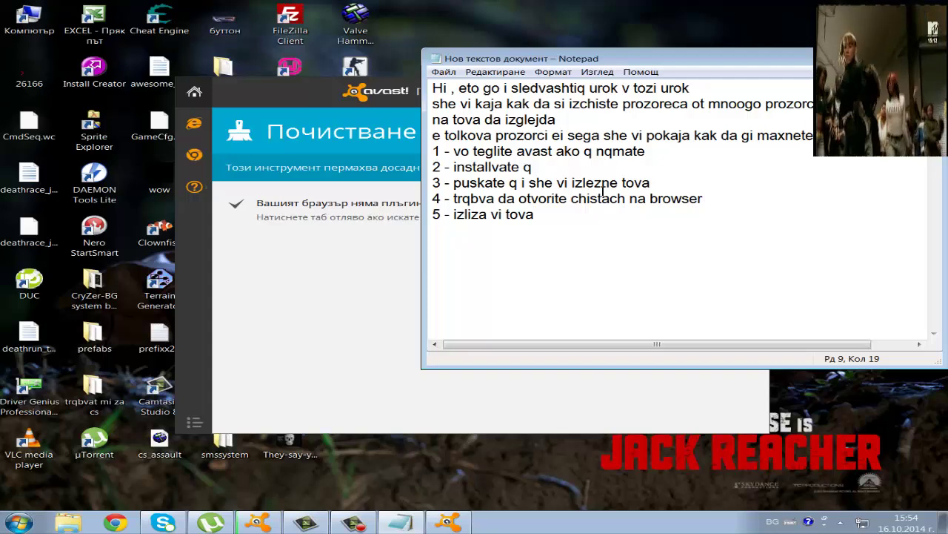
- Dismiss the information banner in the avast! browser cleaner and open its Google Chrome page
click(346, 250)
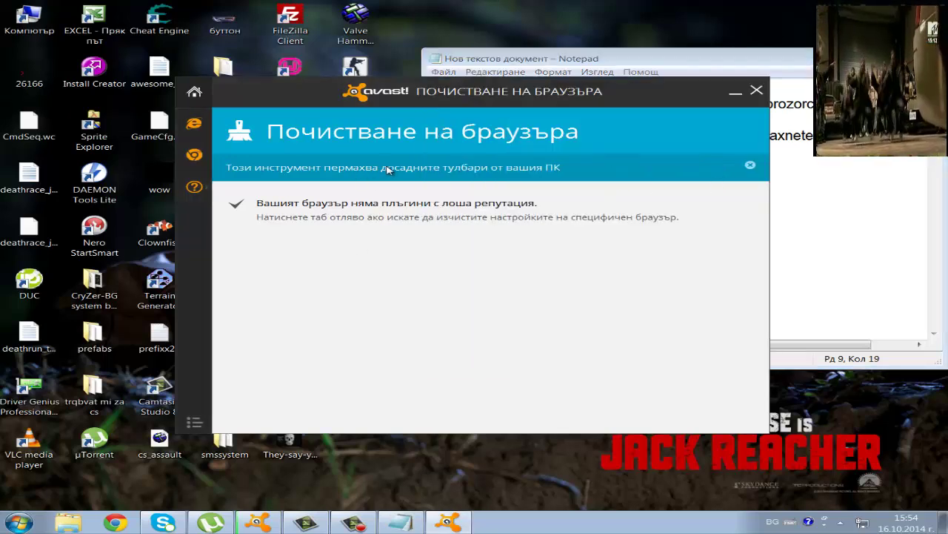
click(750, 166)
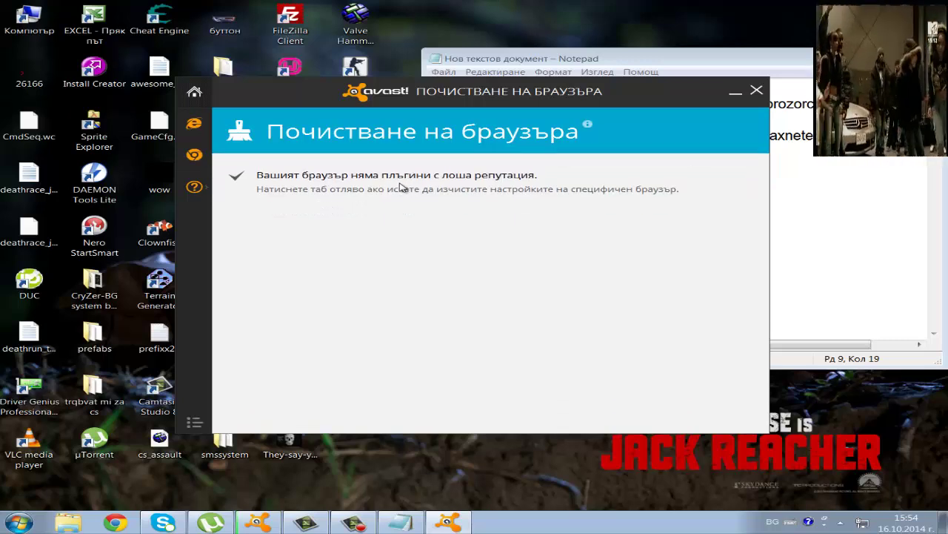
click(194, 154)
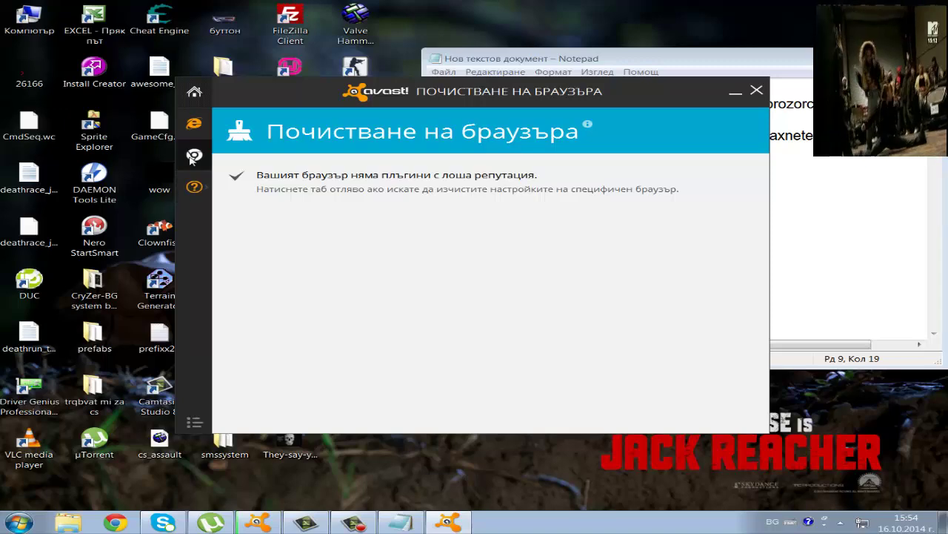
- Add "6 - cakate na google chrome iconkata i posle" to the Notepad note, continued on a new line with "na orginalni nastroiki"
click(799, 217)
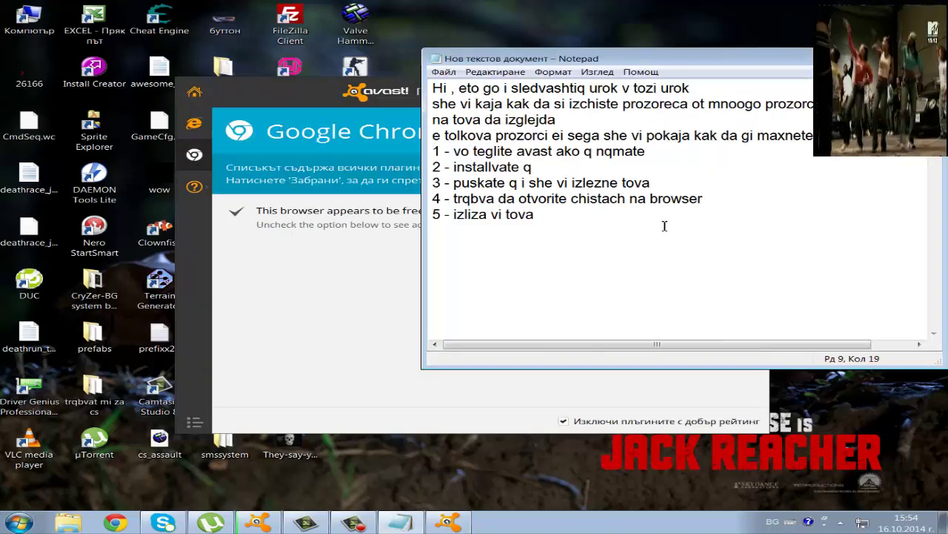
key(Return)
text(6 - cakat)
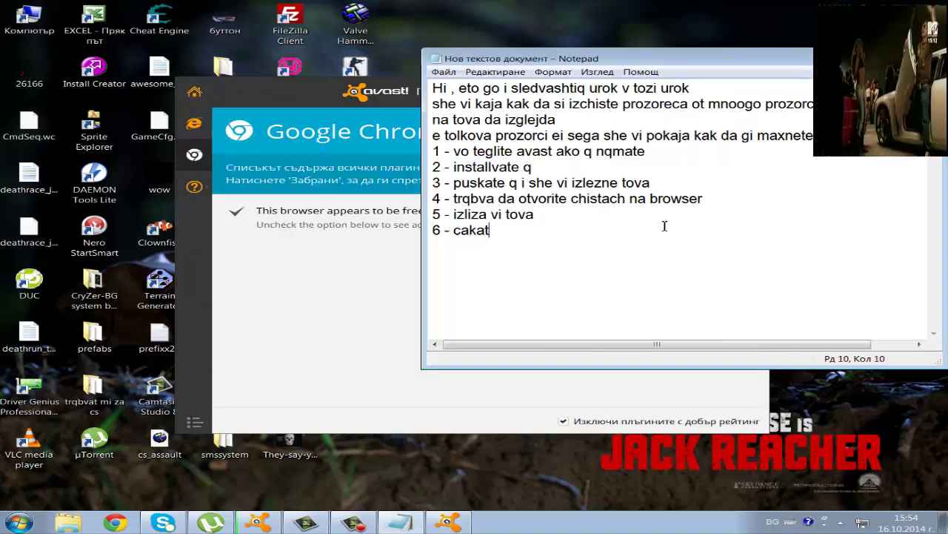
text(e na google )
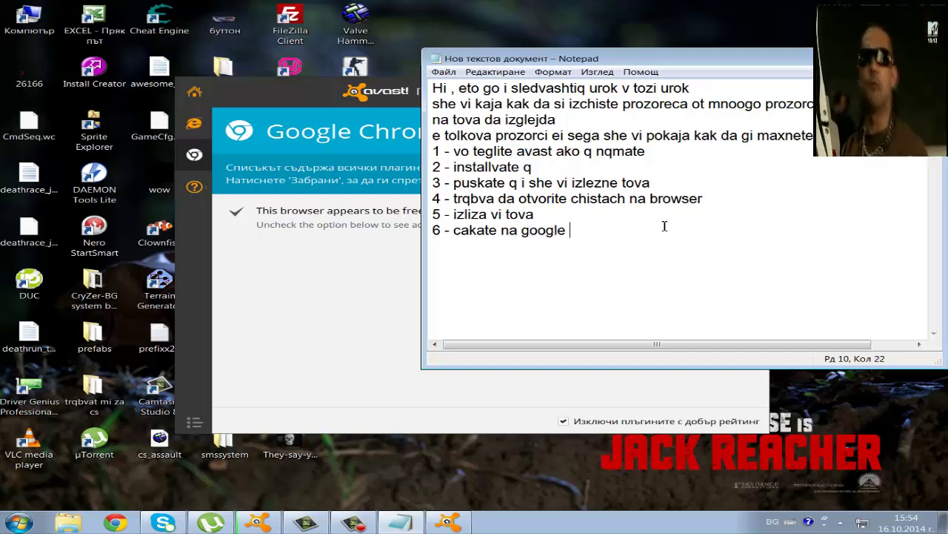
text(chrome iconka)
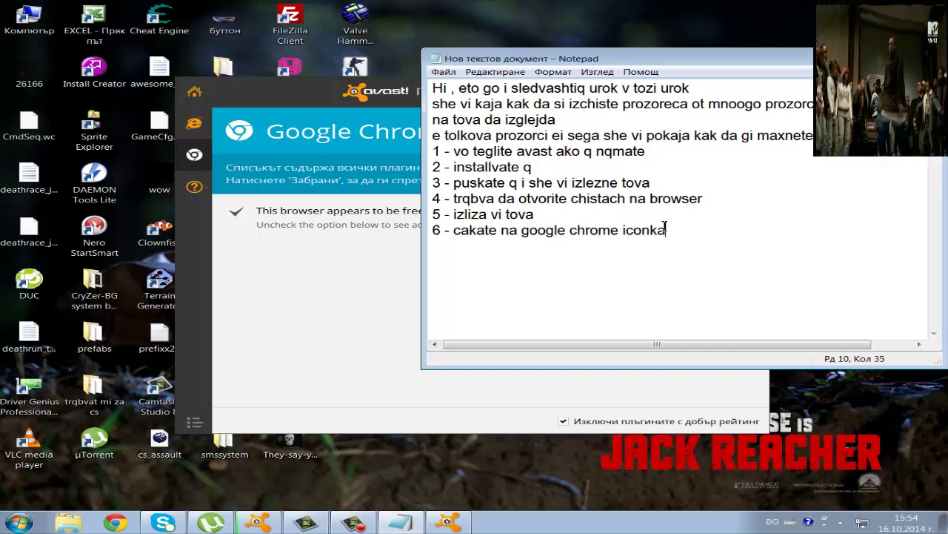
text(ta i posl)
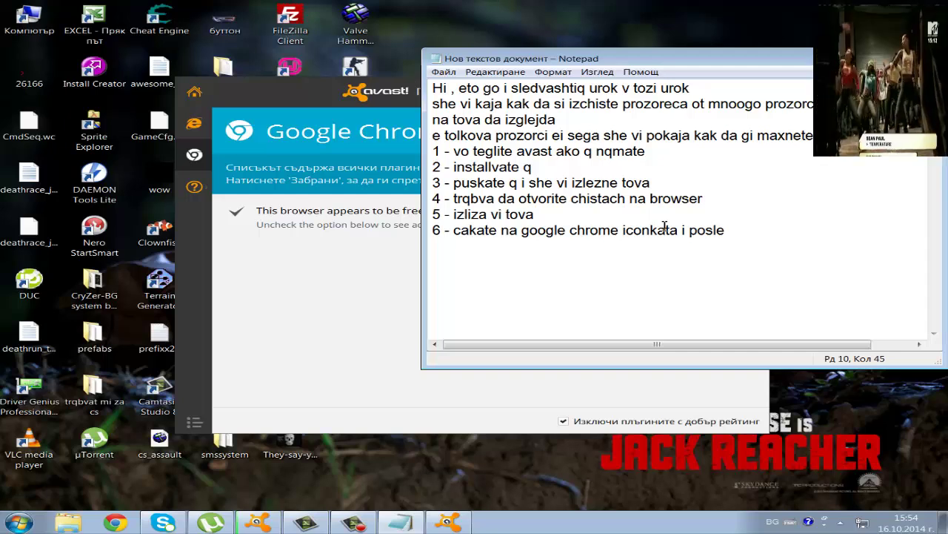
text(e)
key(Return)
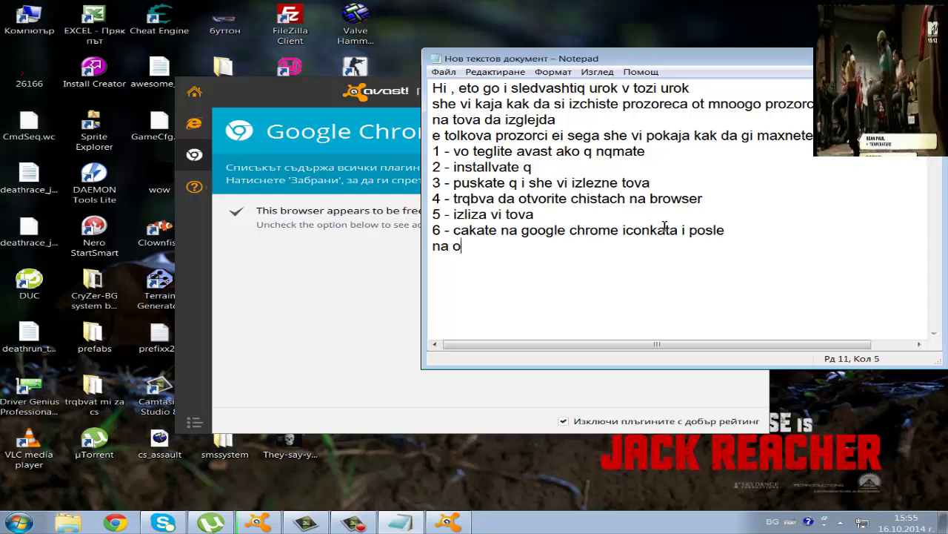
text(na orginalni na)
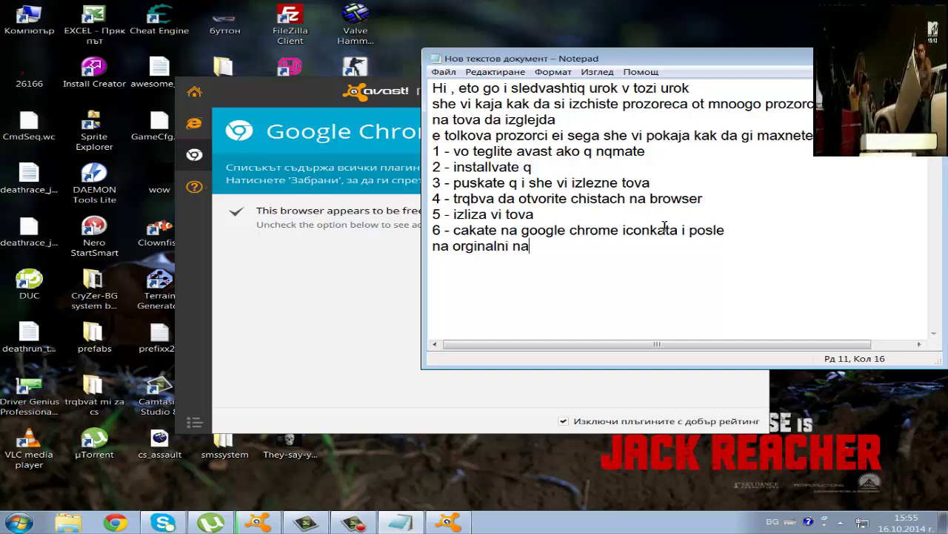
text(stroiki)
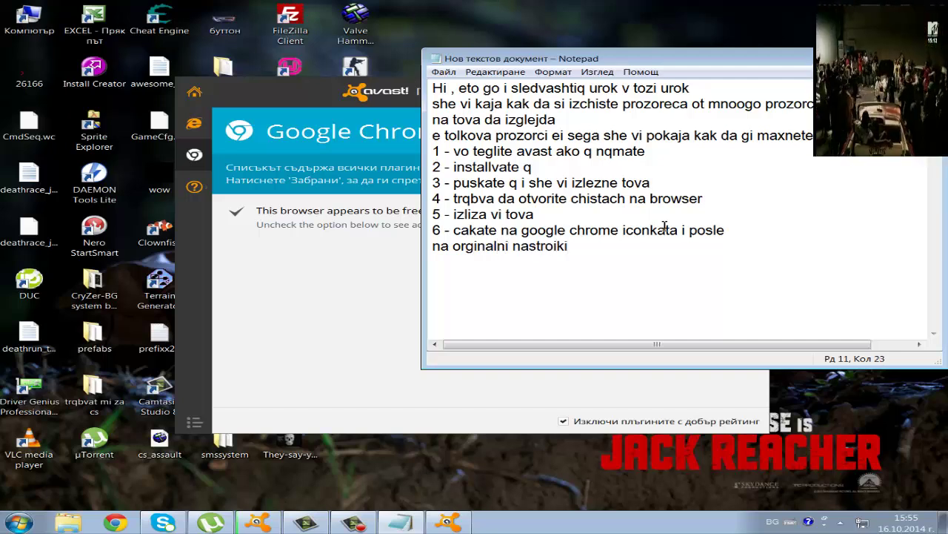
key(Return)
- Start resetting Google Chrome to its original settings (Оригинални настройки) in the avast! browser cleaner
drag(597, 261, 319, 247)
click(583, 257)
click(347, 283)
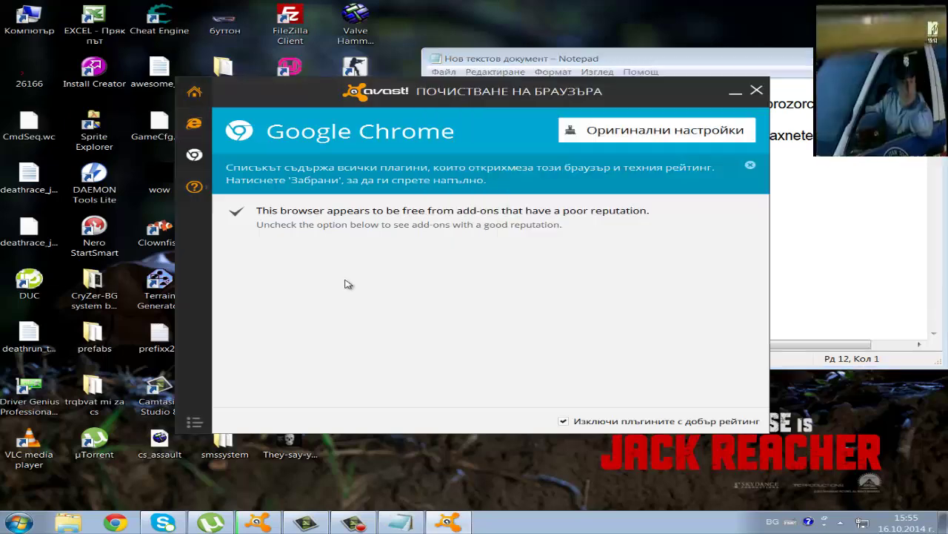
click(675, 131)
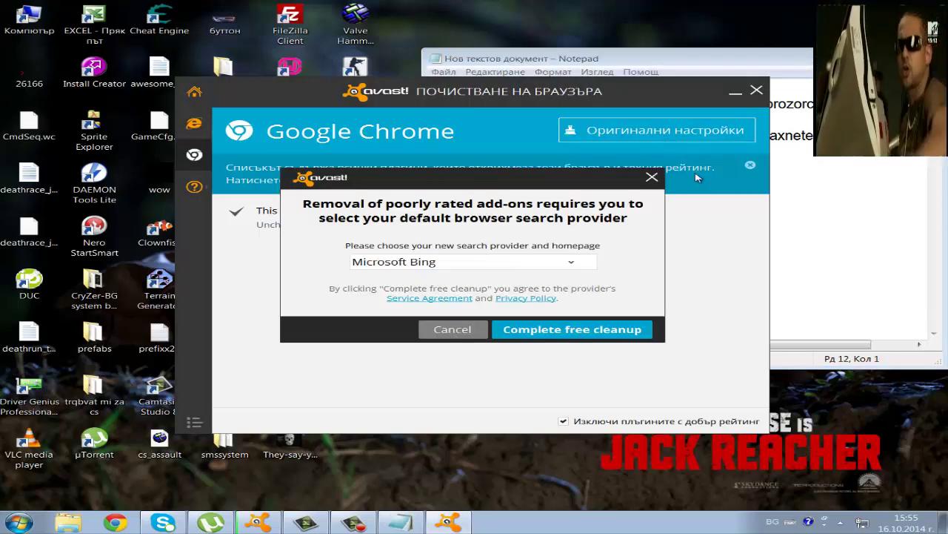
- Switch to Notepad and add the instruction "7 - izbirate pri puskaneto na browsera koq" to the note
click(831, 291)
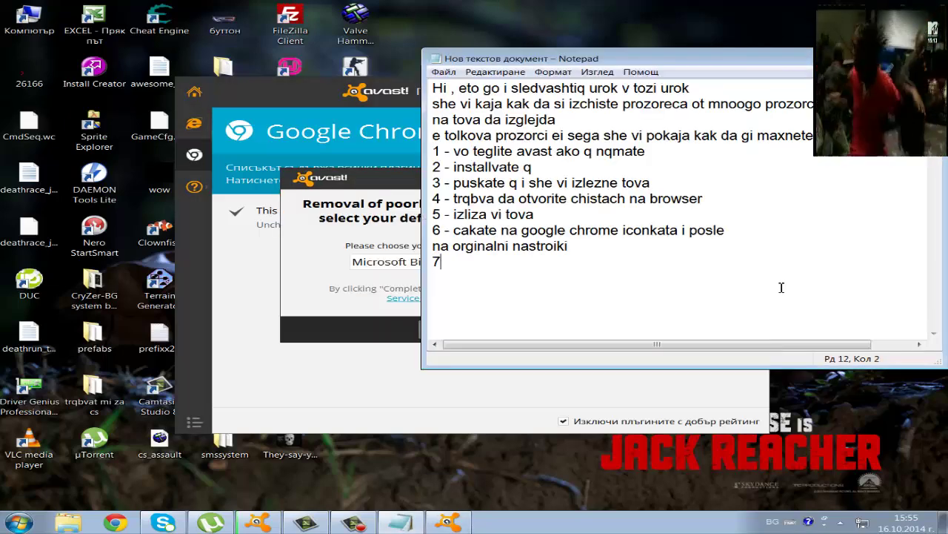
text(7 - i)
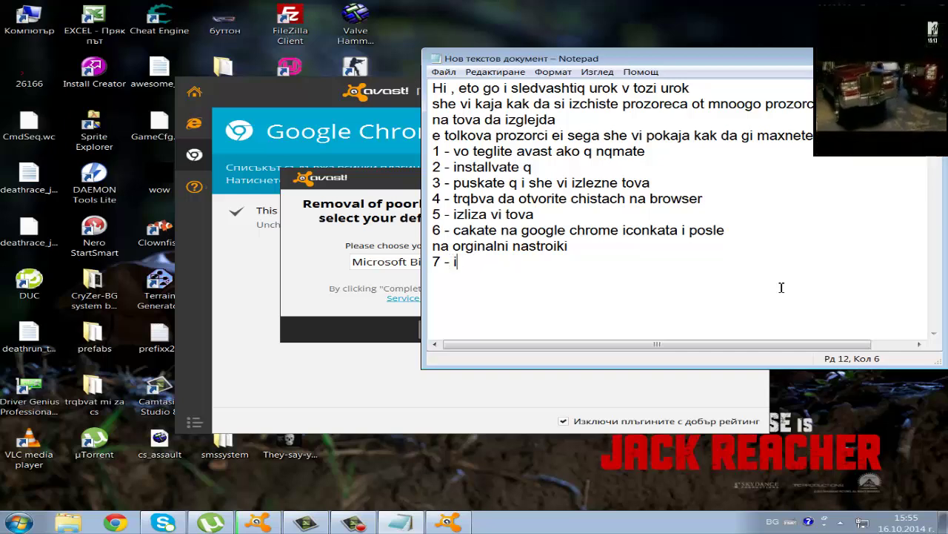
text(zbirate)
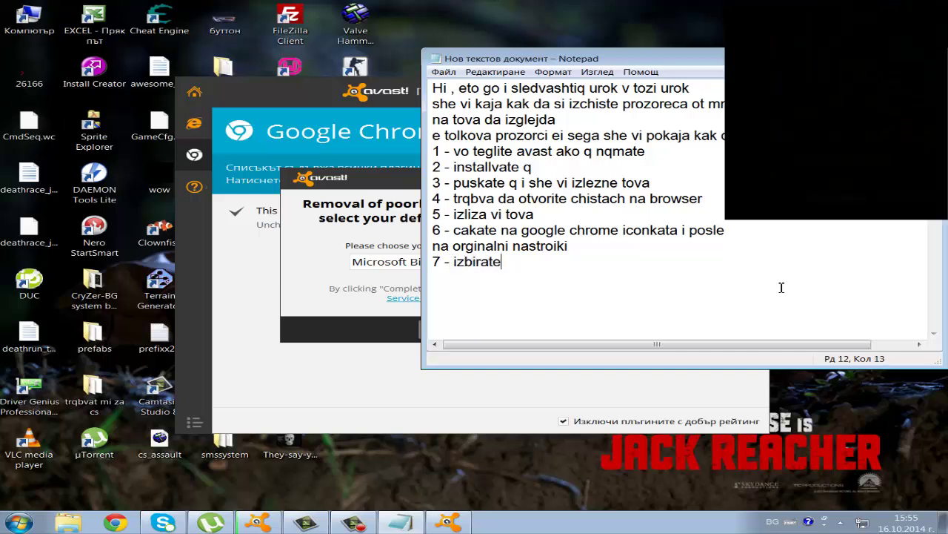
text( pri puskane)
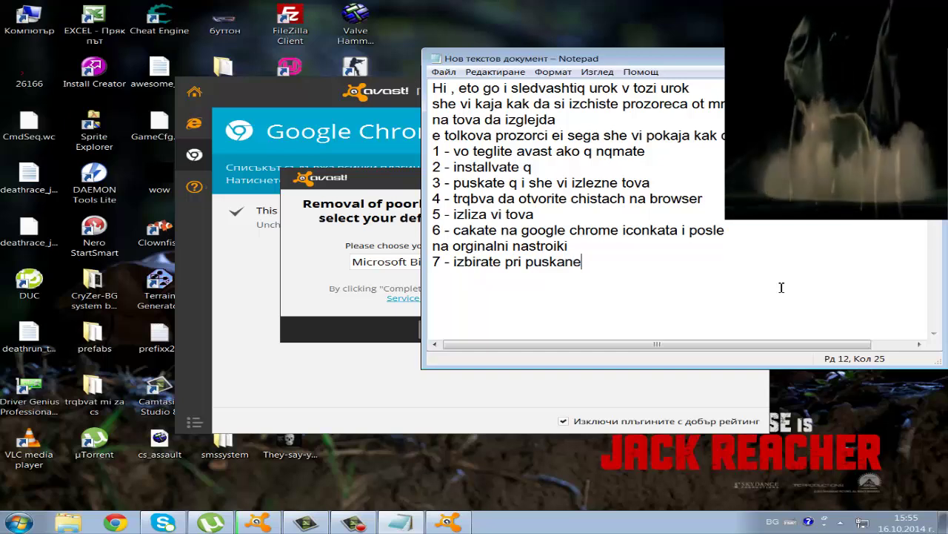
text(to na brow)
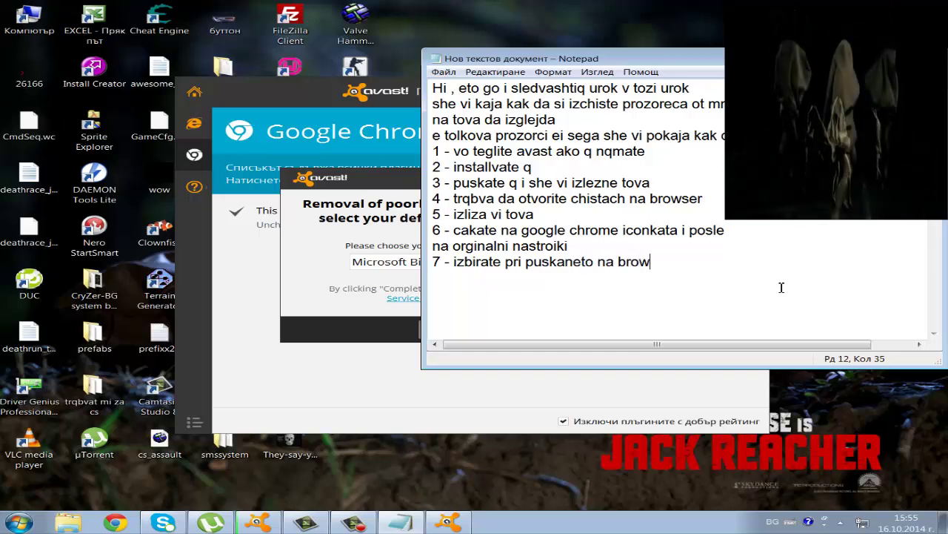
text(sera koq)
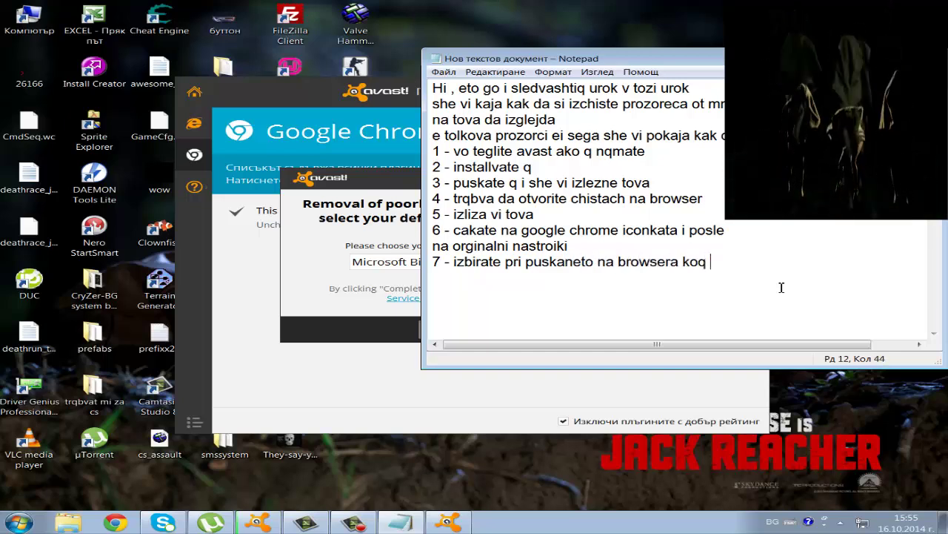
key(BackSpace)
- Continue the note on a new line with "search da vi se otvarq ...... izbirate google ako ne izberete si viq koqto iskate"
key(Return)
text(sera)
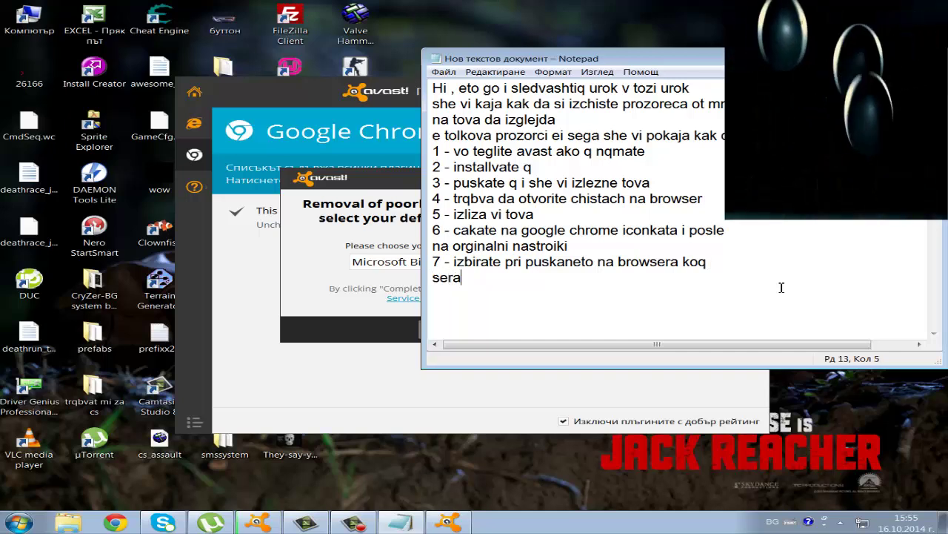
key(BackSpace)
text(arch da vi)
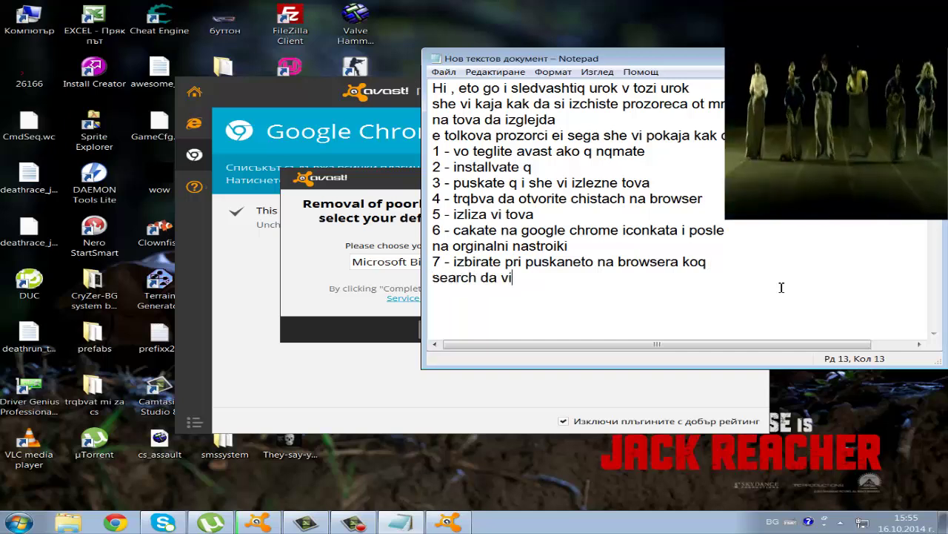
text( se otvarq .)
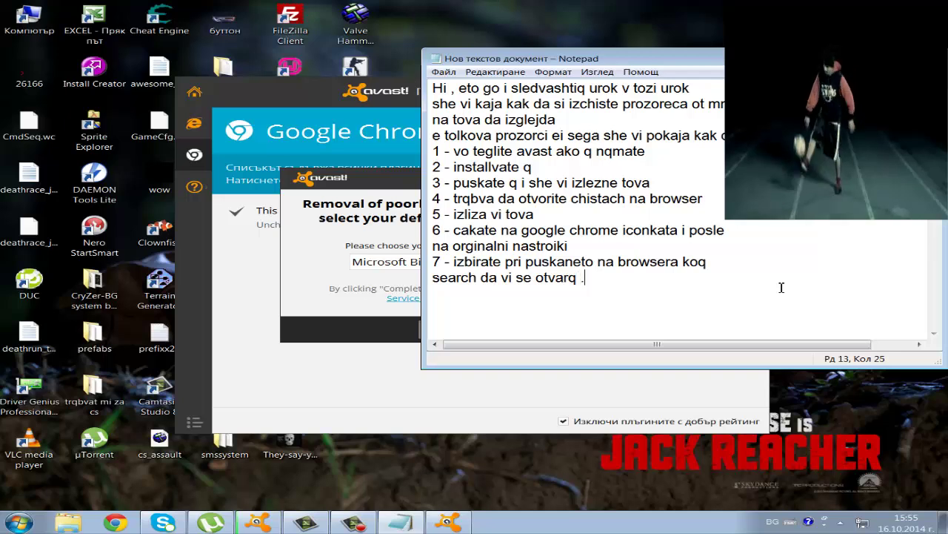
text(..... iz)
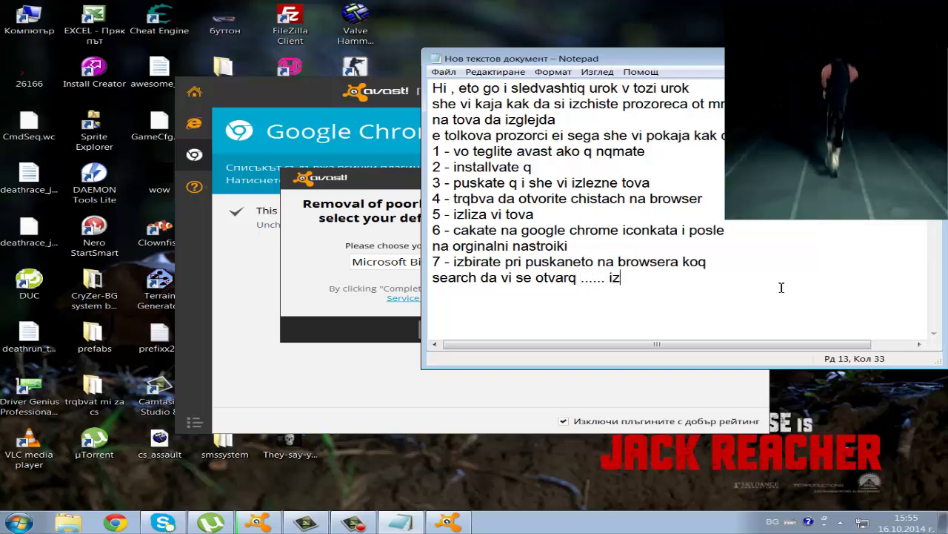
text(bvirate go)
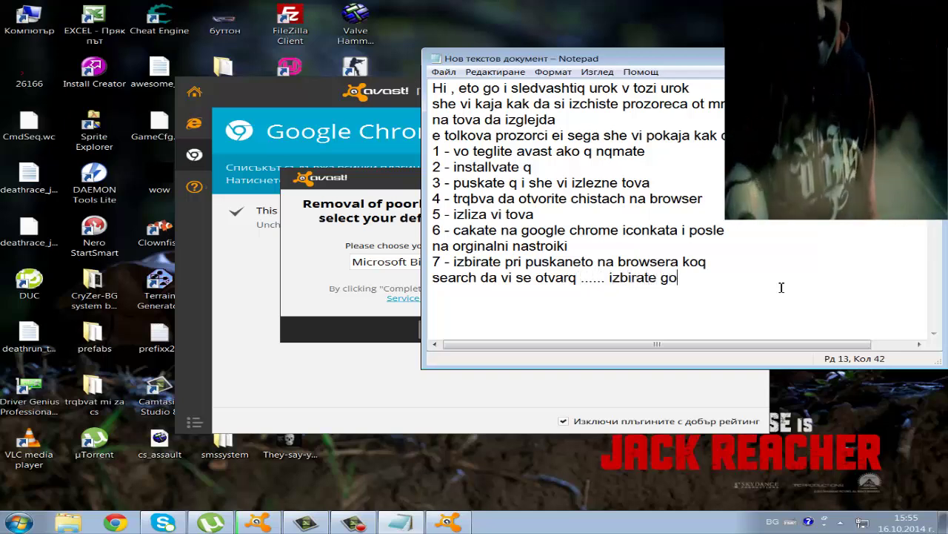
text(ogle ako ne i)
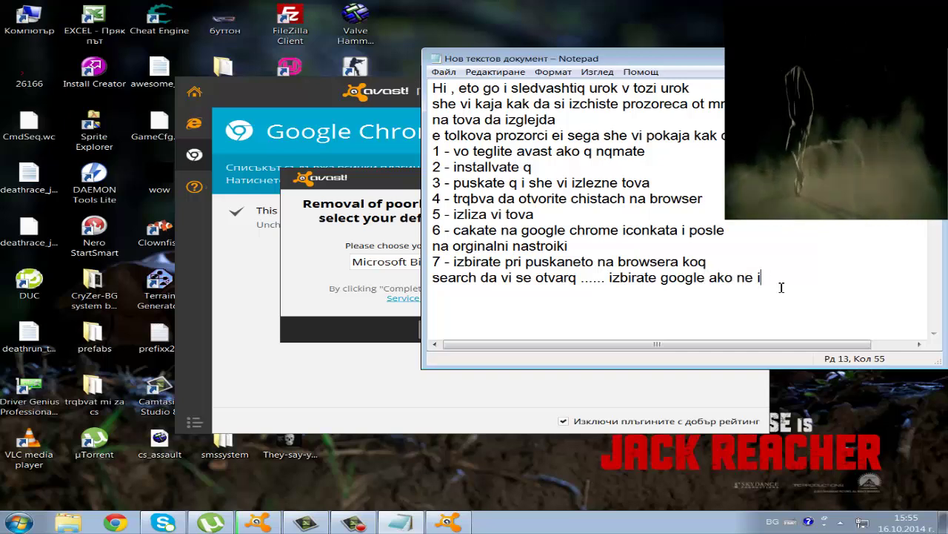
text(zberete si v)
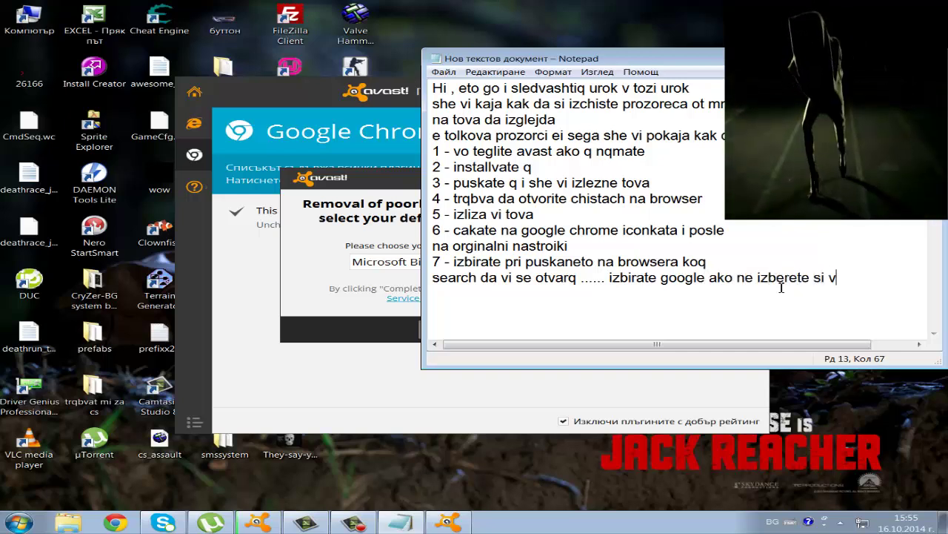
text(iq koqto iskate)
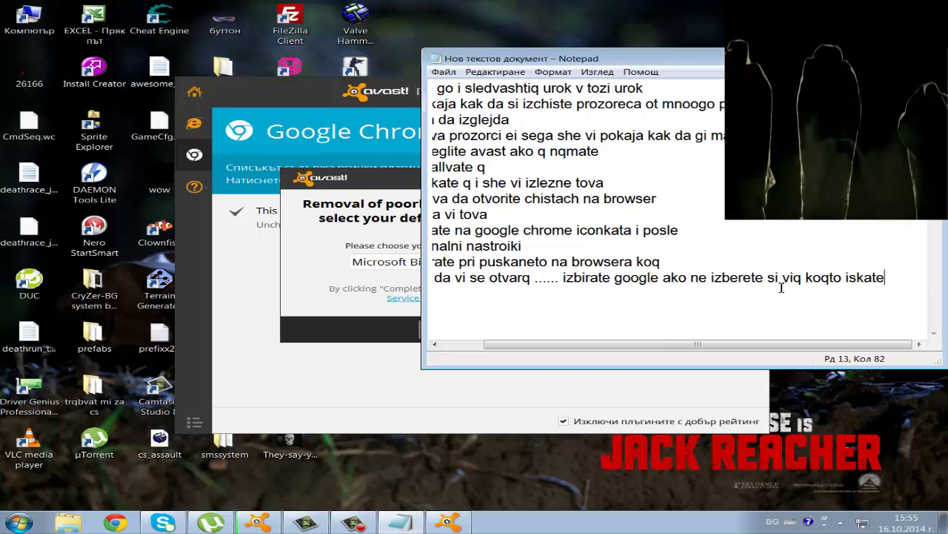
key(Return)
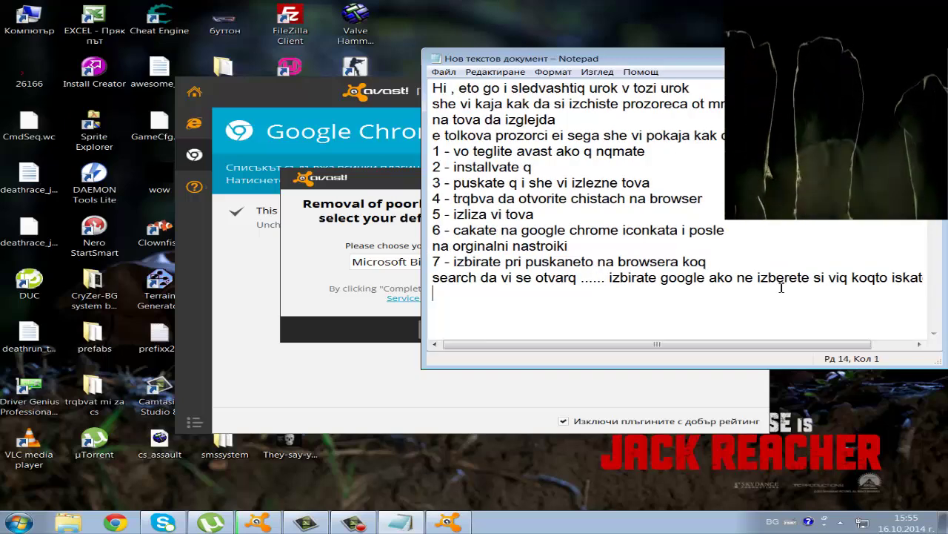
- Choose Google as the new search provider and homepage in the avast! dialog and run the complete free cleanup
click(392, 244)
click(481, 263)
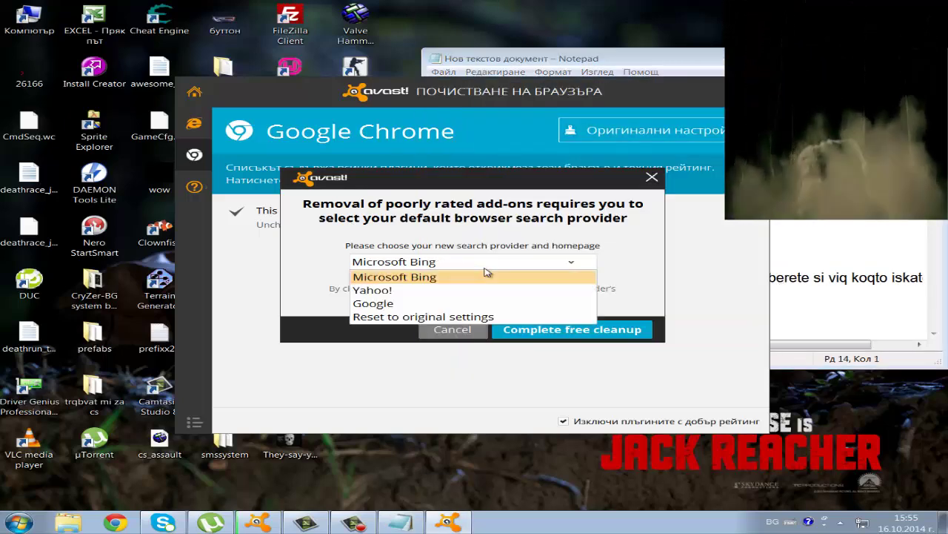
click(367, 303)
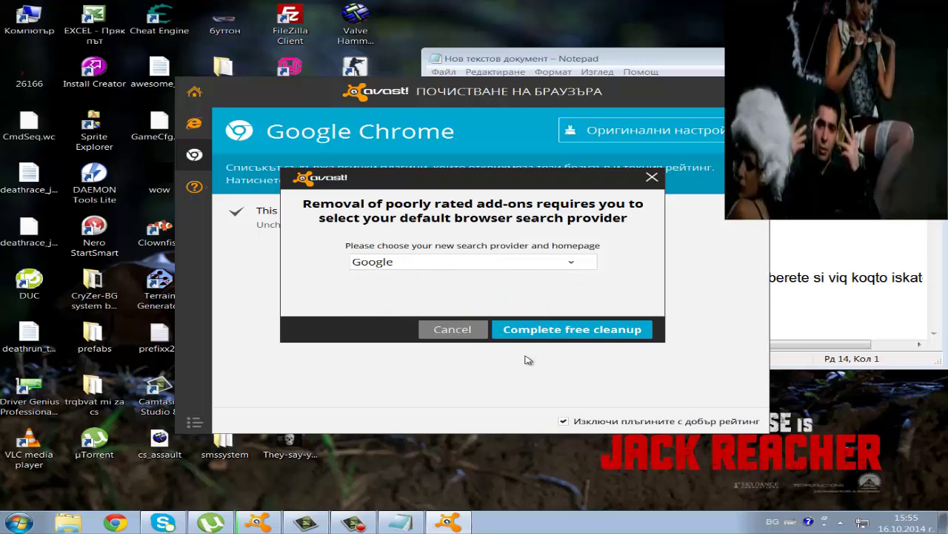
click(596, 330)
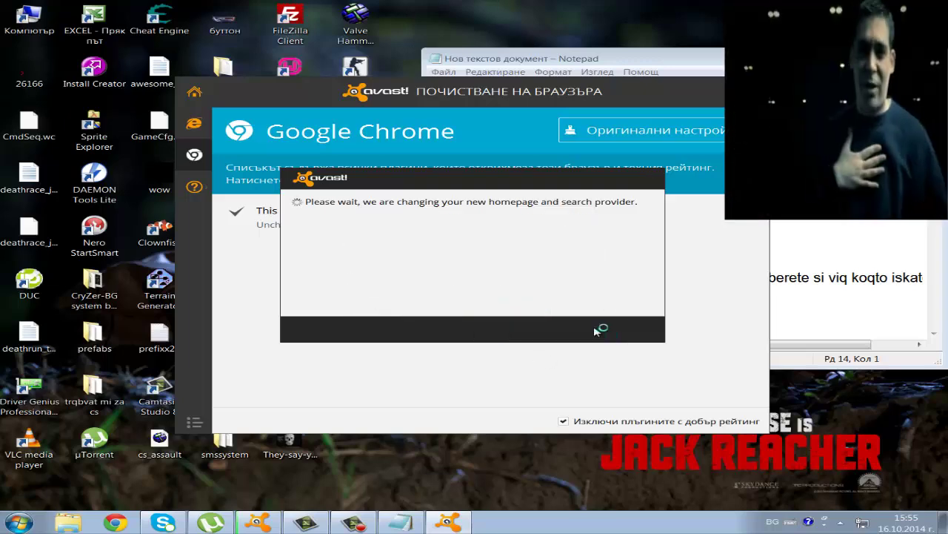
- Switch back to Notepad and add the instruction "8 - cakate complete free clean up" to the note
click(895, 311)
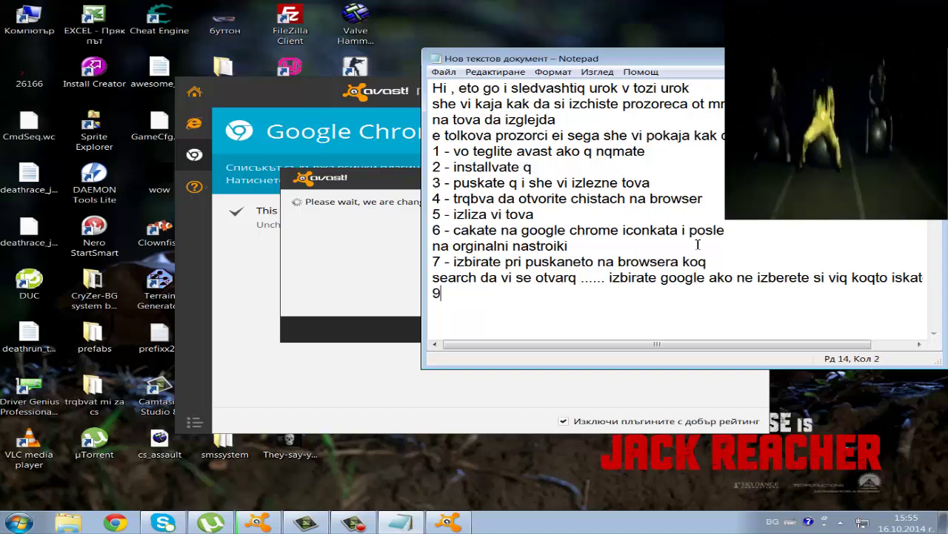
key(BackSpace)
text(8 - )
text(caka)
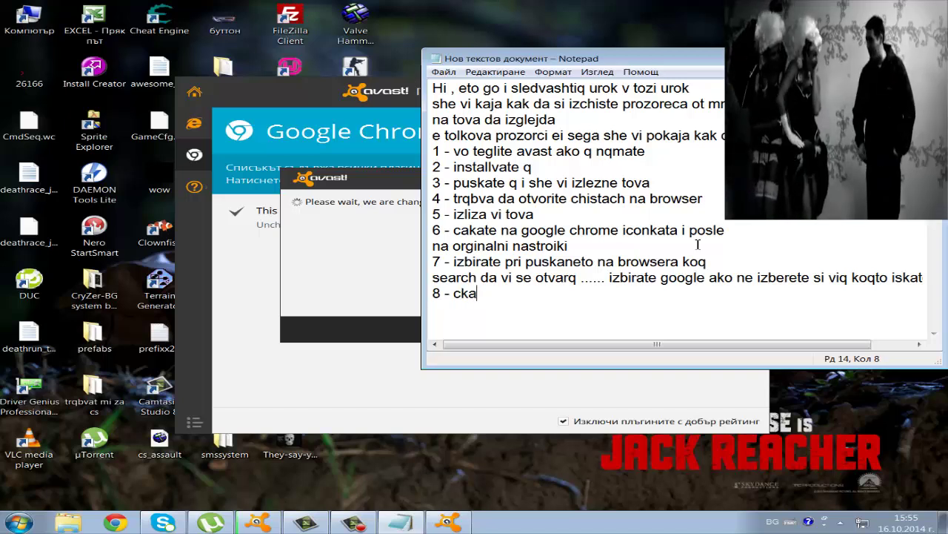
key(BackSpace)
key(BackSpace)
text(akate)
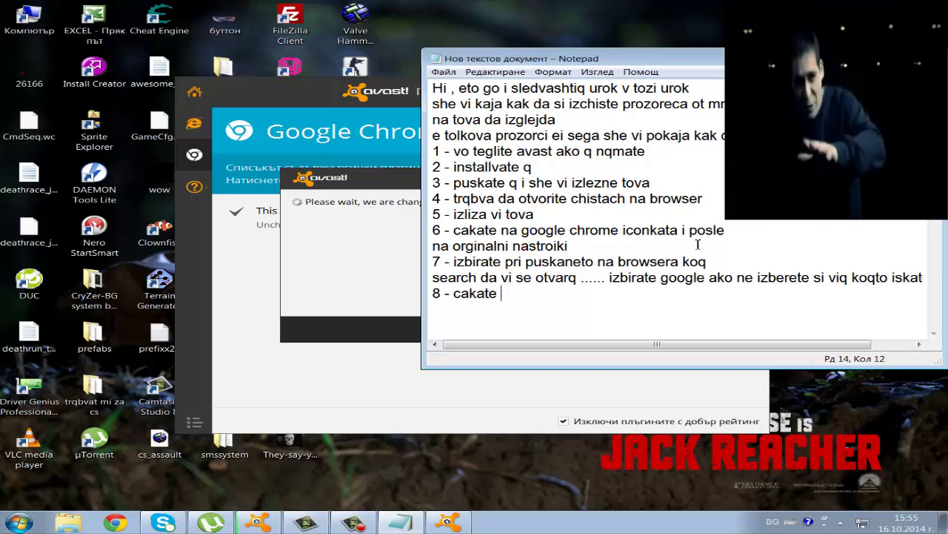
text( complete free c)
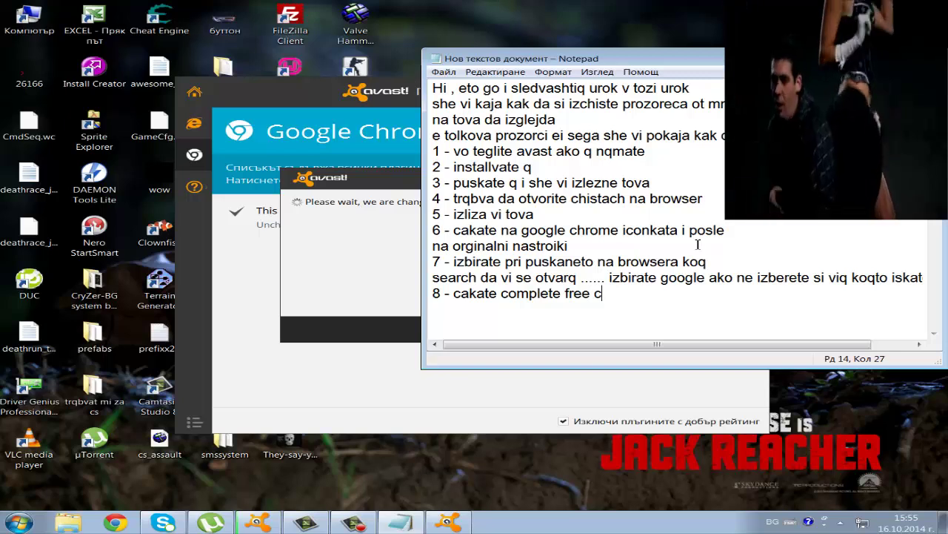
text(lean up)
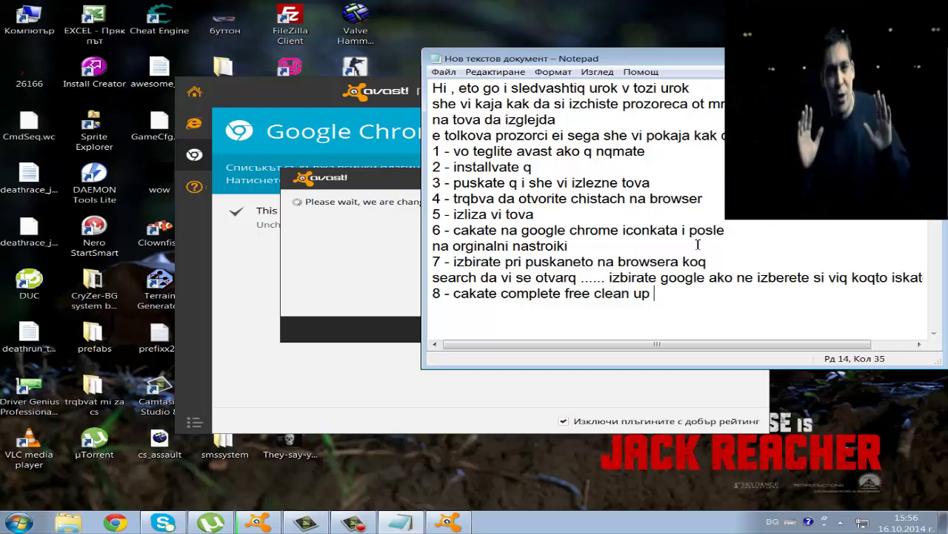
- Extend instruction 8 with "i chakate sega i kato stane gotov she vi izleze" and "tova" on a new line, then show the avast! completion dialog
text( i chakate se)
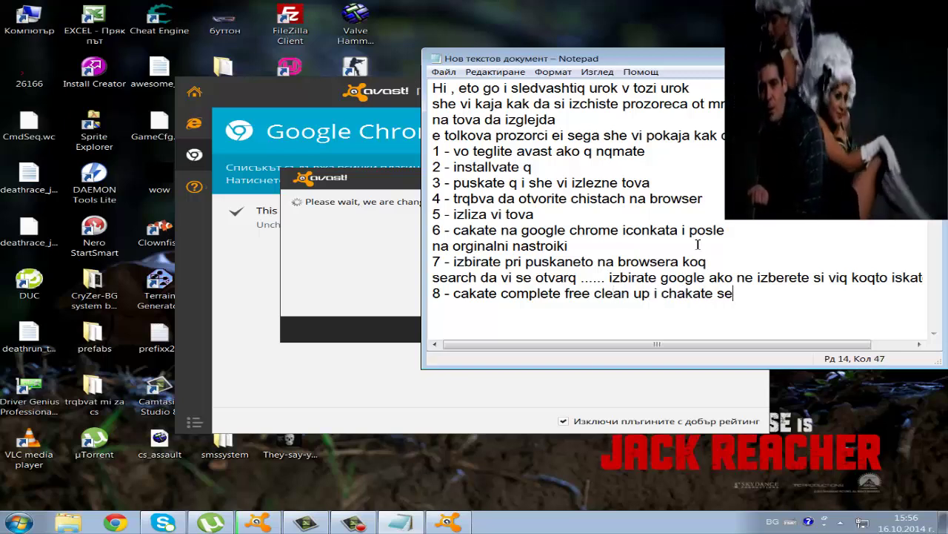
text(ga i kato st)
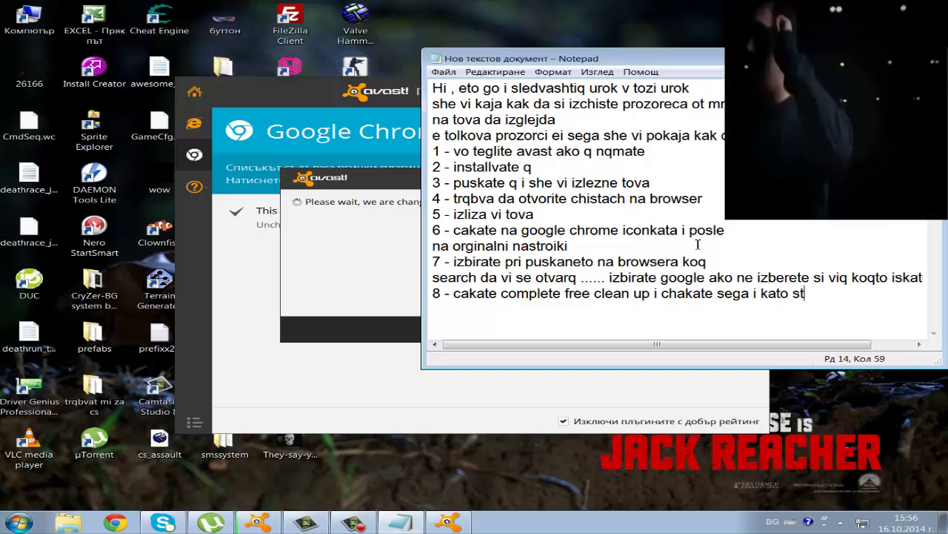
text(ane gotov she )
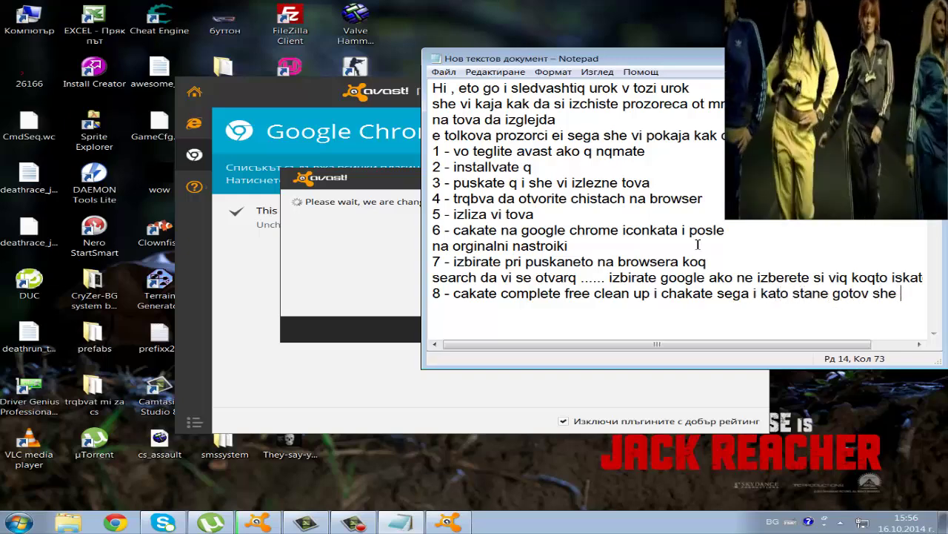
text(vi izle)
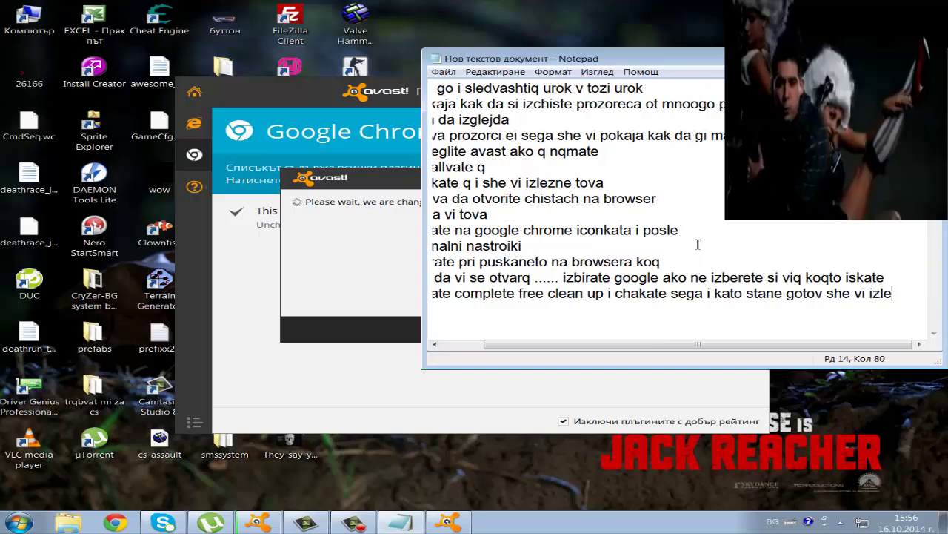
text(ze)
key(Return)
text(ne)
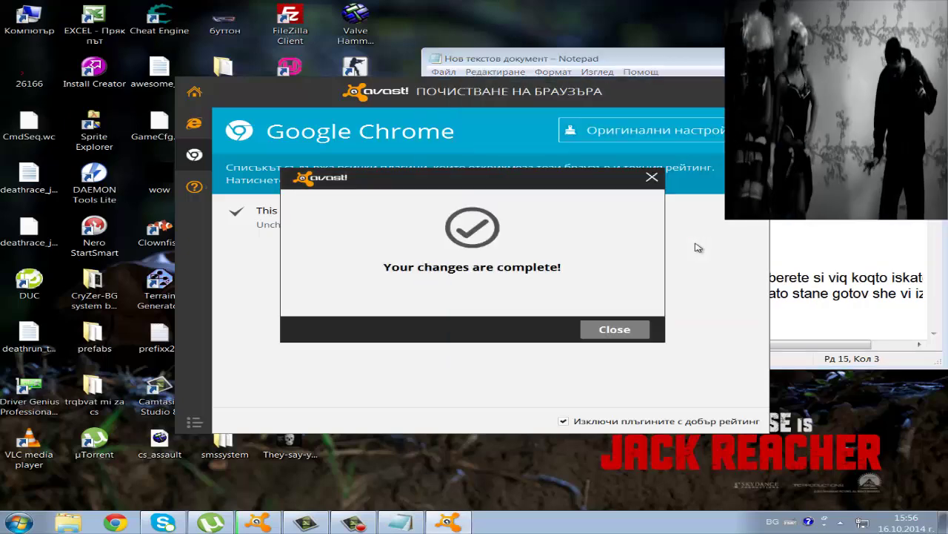
click(789, 312)
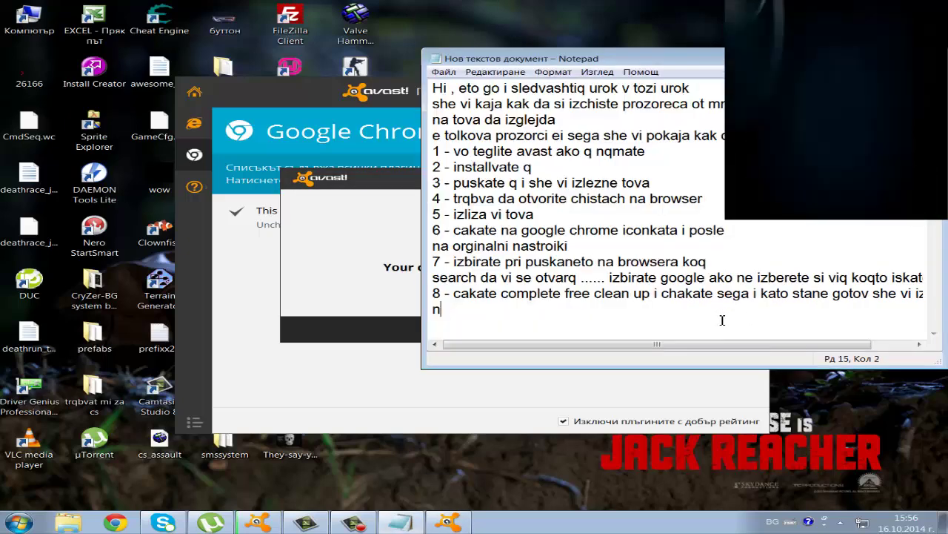
drag(759, 345, 534, 342)
click(370, 276)
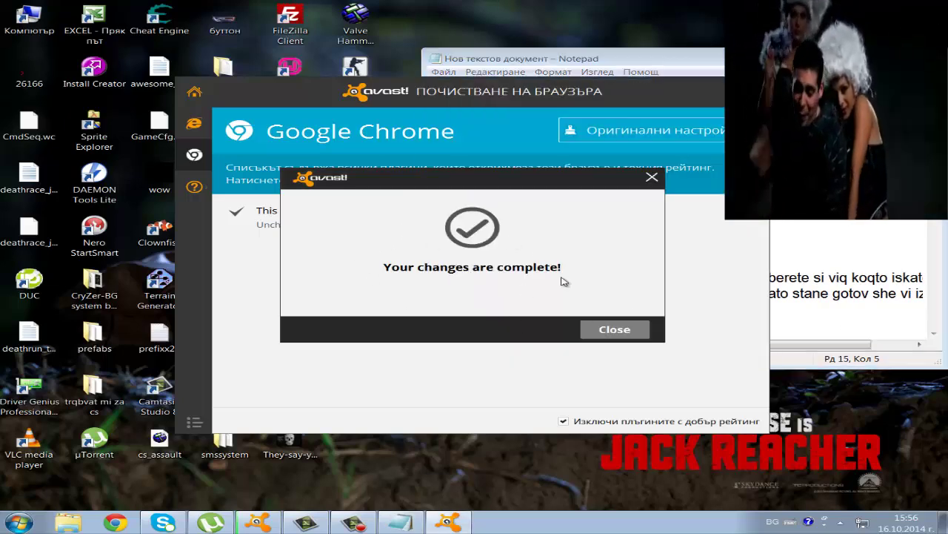
- Add the instruction "9 - cakate close" on a new line of the Notepad note
click(802, 331)
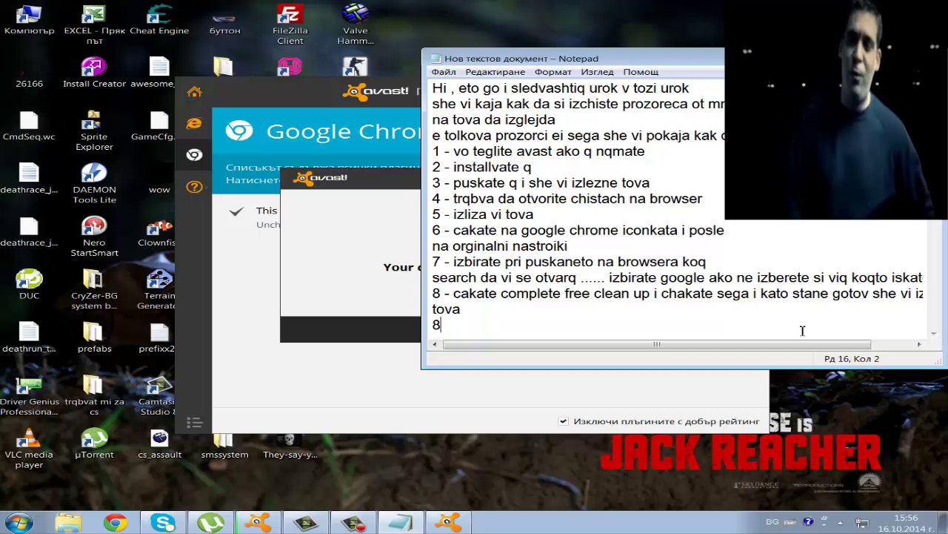
key(BackSpace)
text(9)
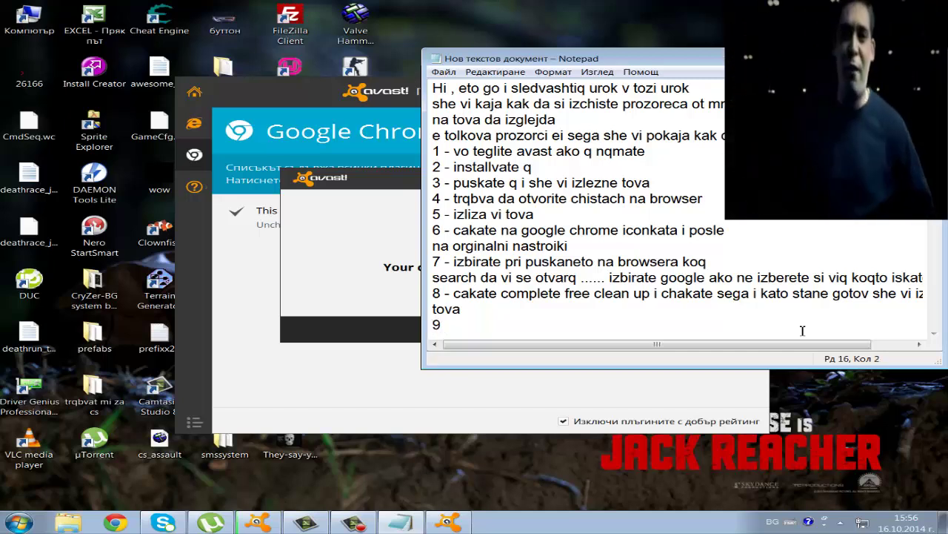
text( - cakate clo)
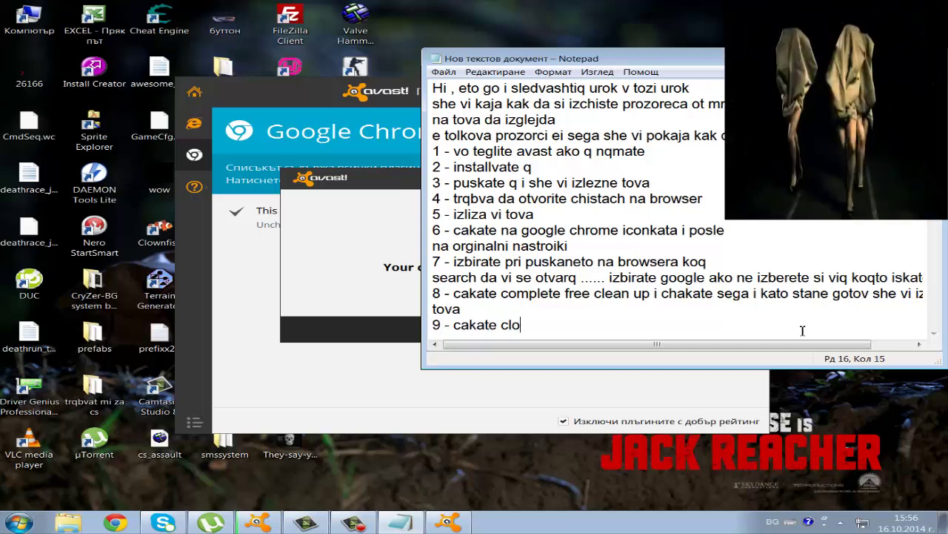
text(se)
- Switch to the avast! browser cleaner and close its completion dialog
click(408, 275)
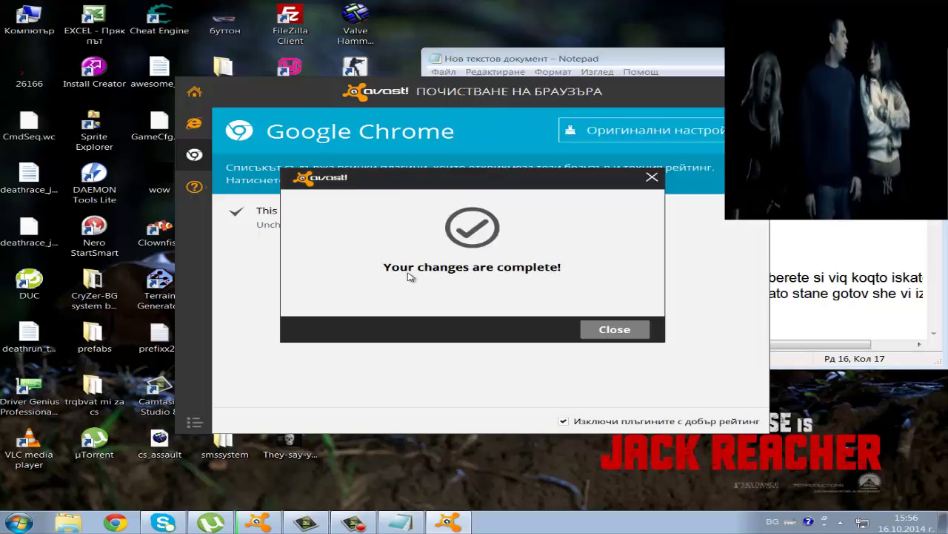
click(609, 328)
- Switch back to Notepad and add the instruction "10 - sega otvarqte browsera" on a new line of the note
click(747, 329)
key(Return)
text(10 - se)
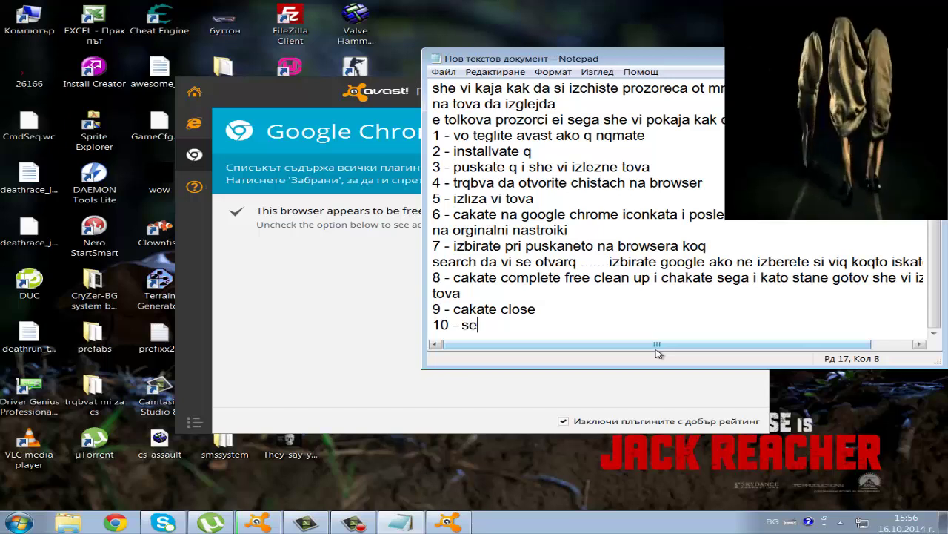
text(ag)
text( otv)
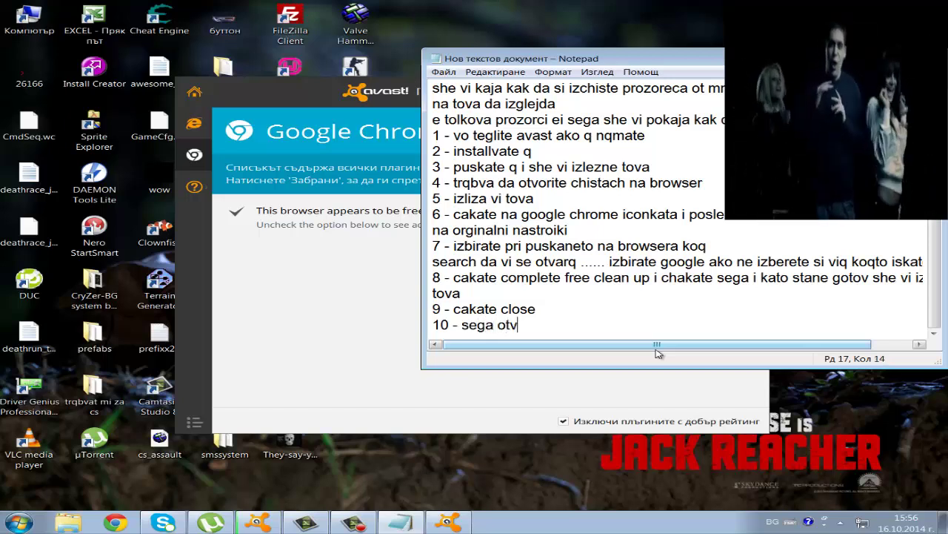
text(arqte bro)
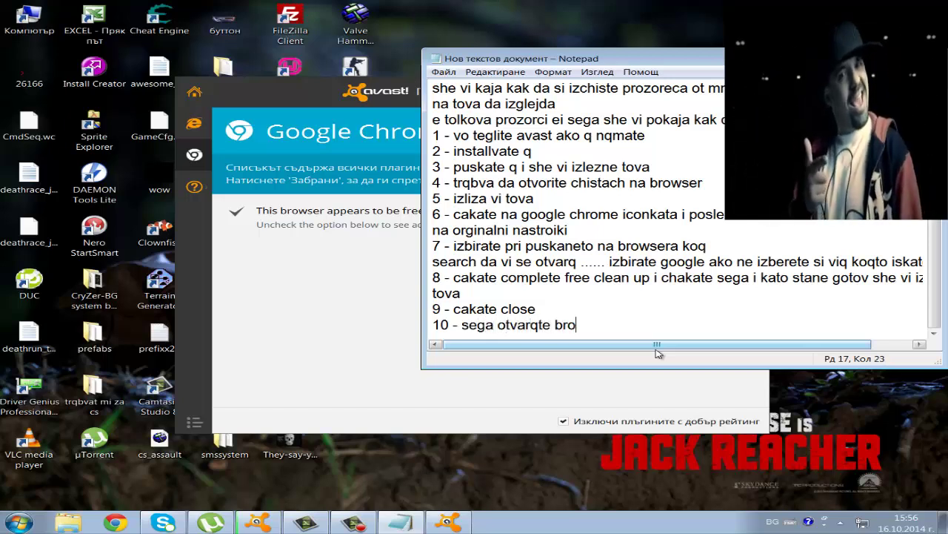
text(wsera)
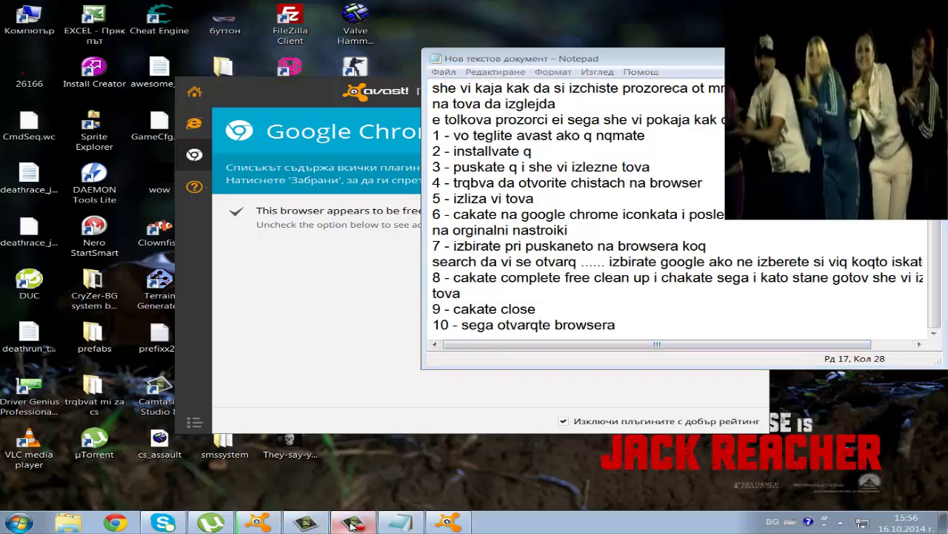
- Close the avast! browser cleaner window and launch Google Chrome
click(400, 523)
drag(615, 324, 450, 309)
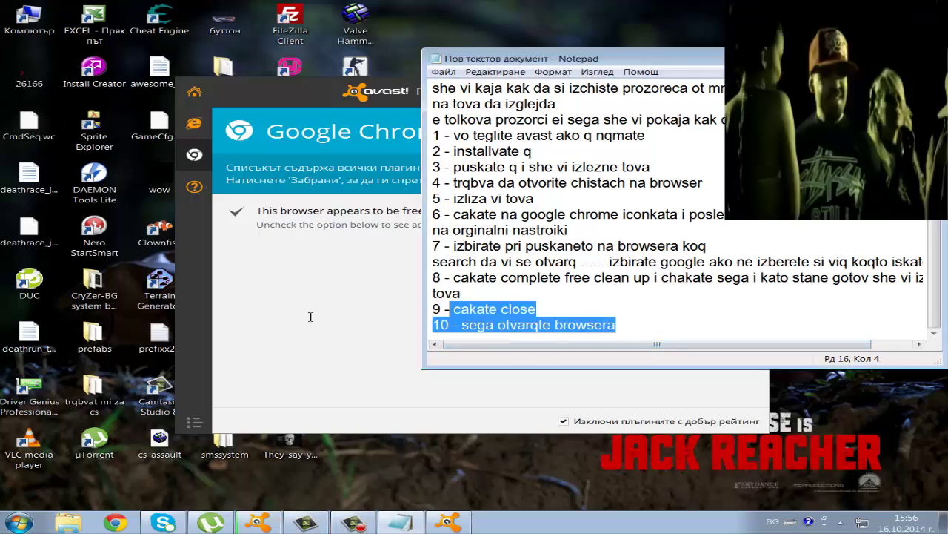
click(649, 326)
click(115, 523)
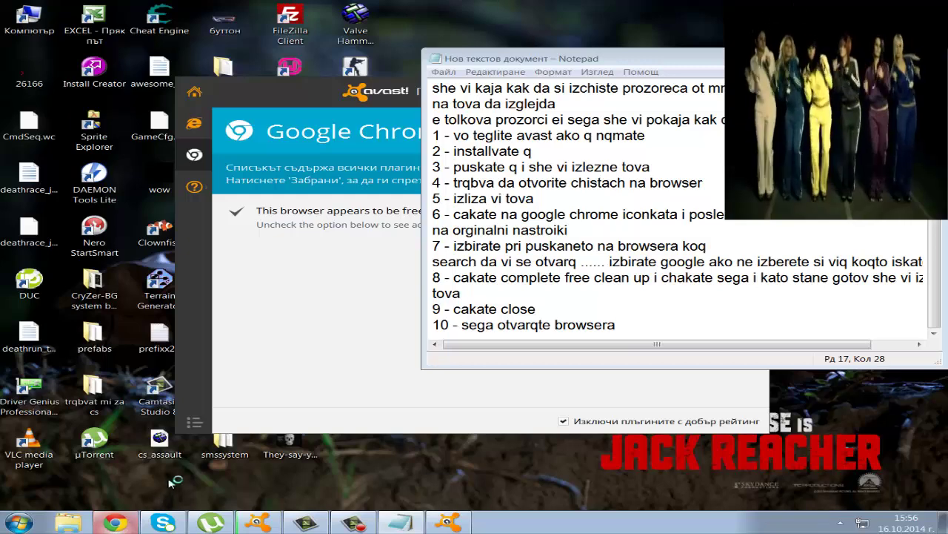
click(353, 391)
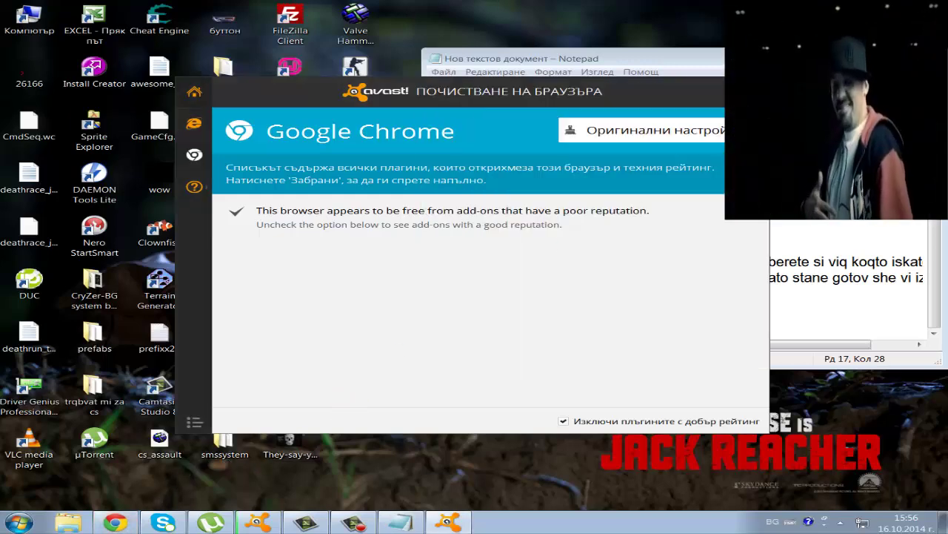
click(756, 92)
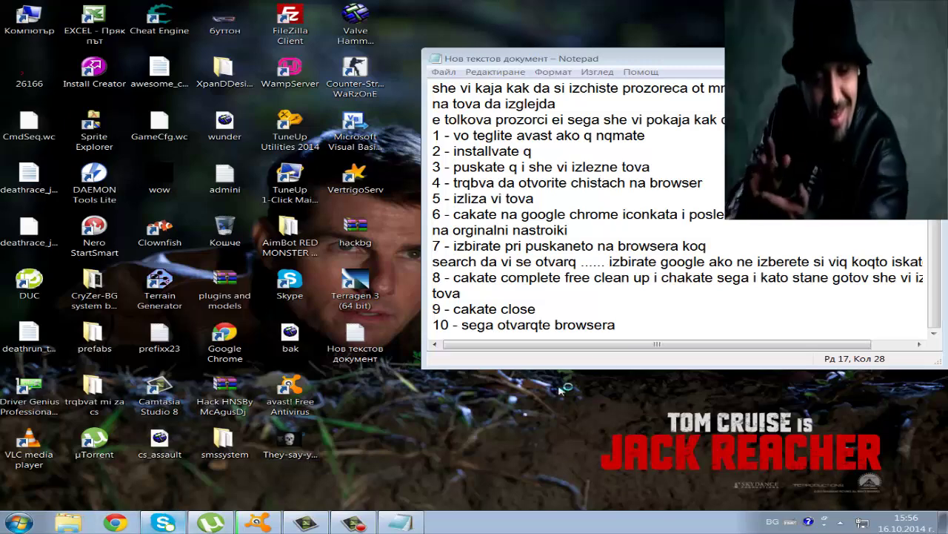
click(634, 327)
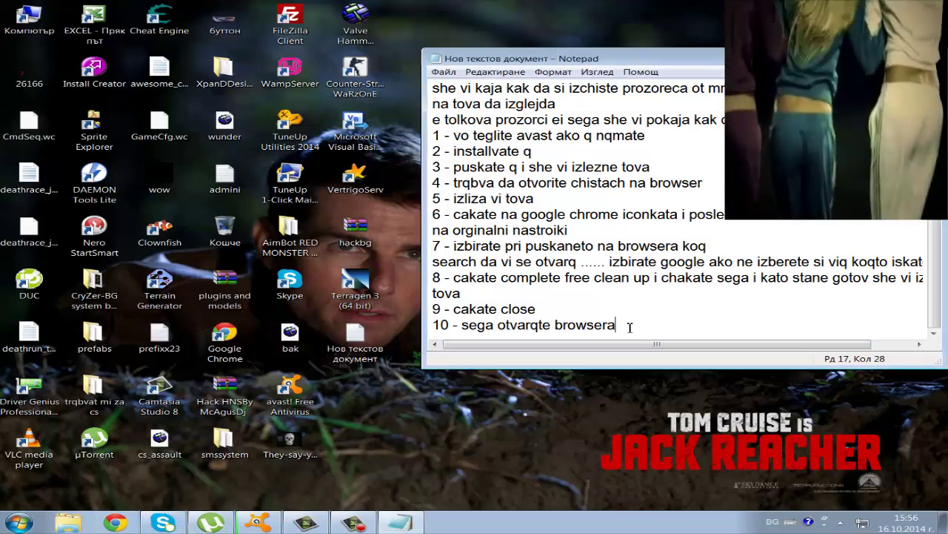
click(114, 523)
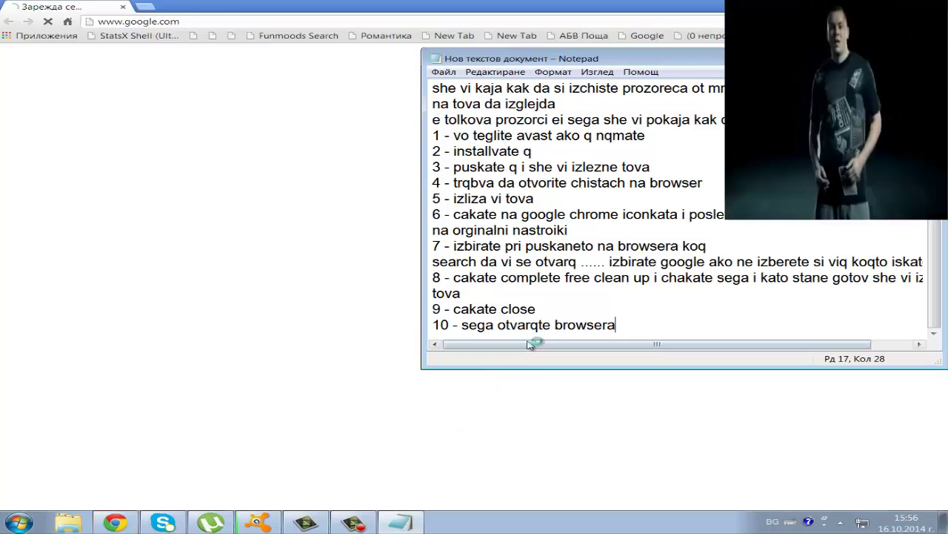
- Add the instruction "11 - i eto samo edin prozorec" to the Notepad note, followed by a blank line
key(Return)
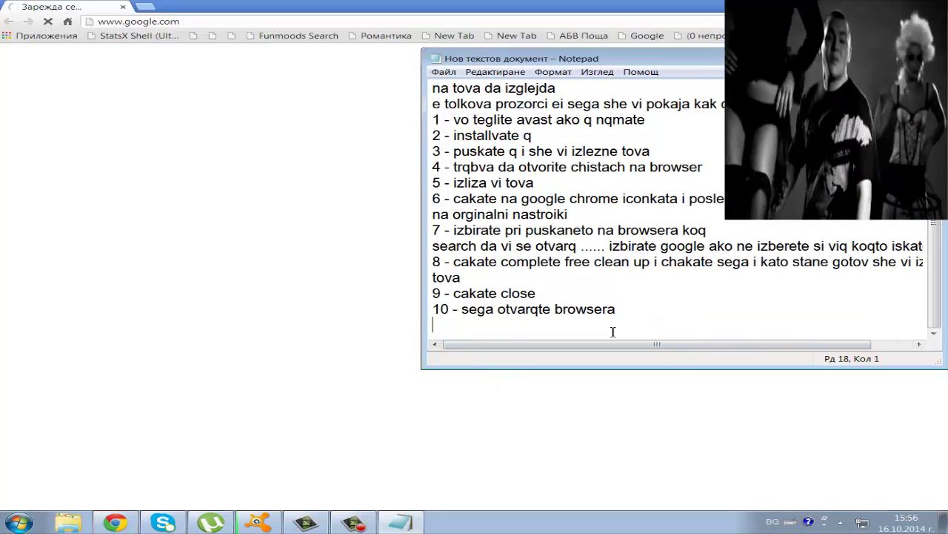
text(11 -)
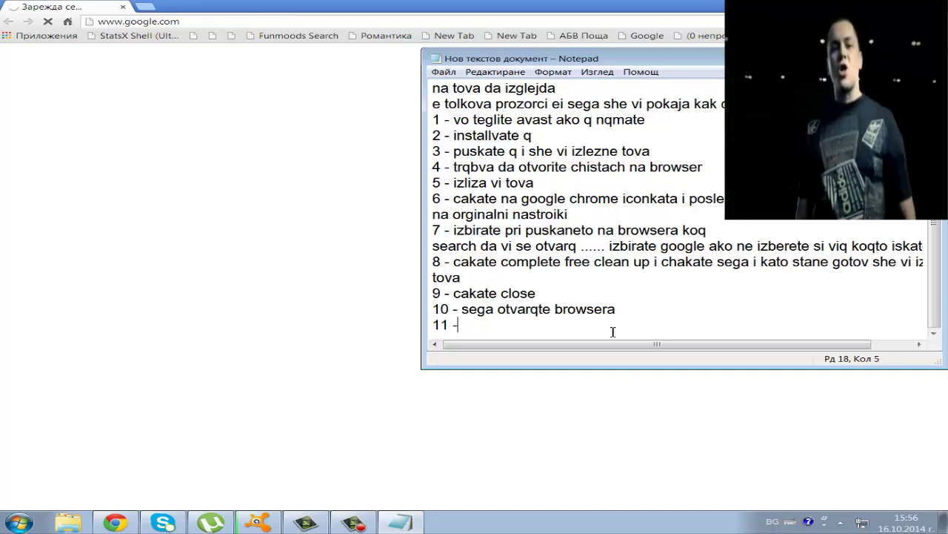
text( i eto samo e)
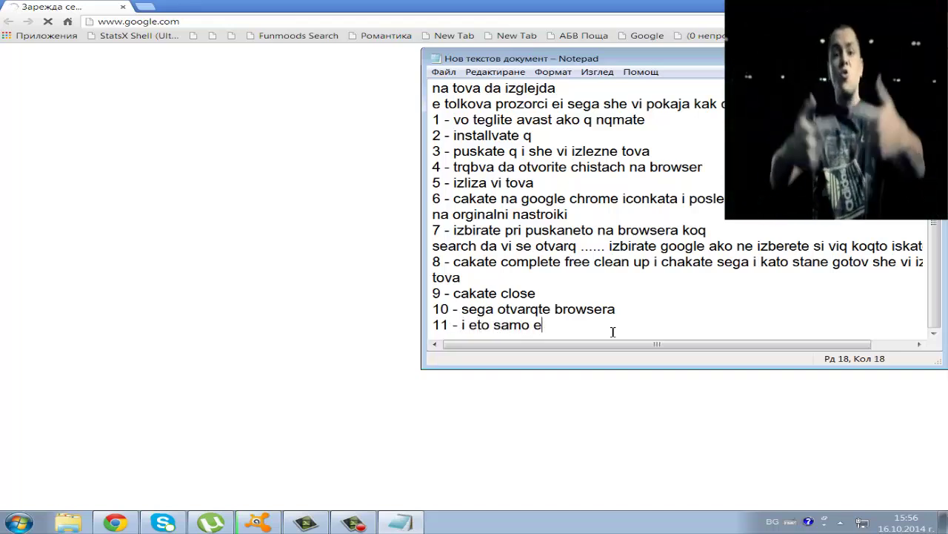
text(din prozorec)
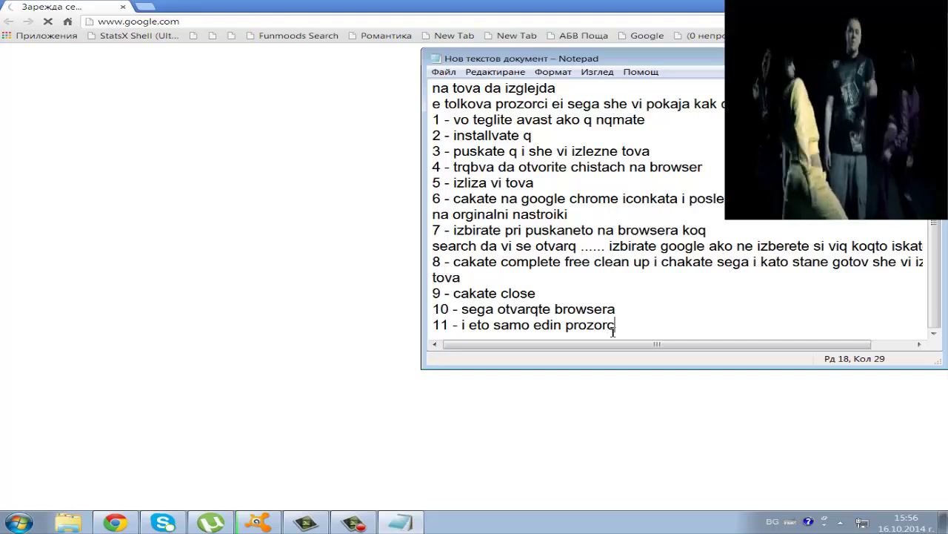
key(Return)
key(Return)
text(dano da s)
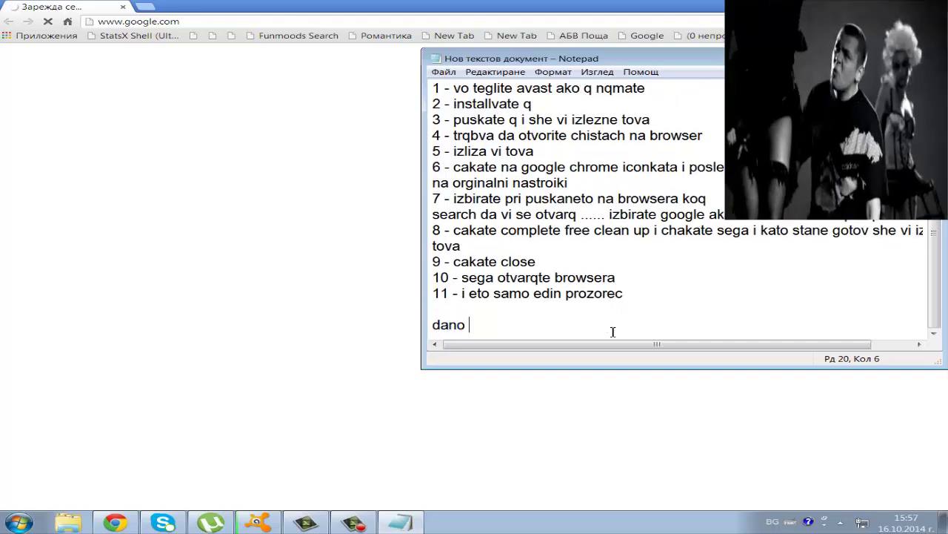
key(BackSpace)
key(BackSpace)
key(BackSpace)
key(BackSpace)
key(BackSpace)
key(BackSpace)
key(BackSpace)
key(BackSpace)
key(BackSpace)
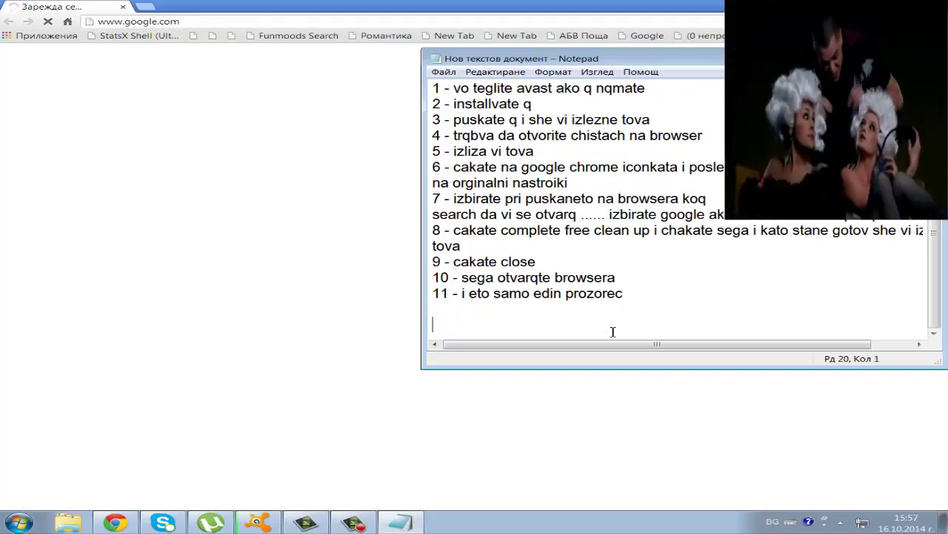
- Write the closing line "dano da sam bil polezen" below the numbered instructions in the note
text(dan)
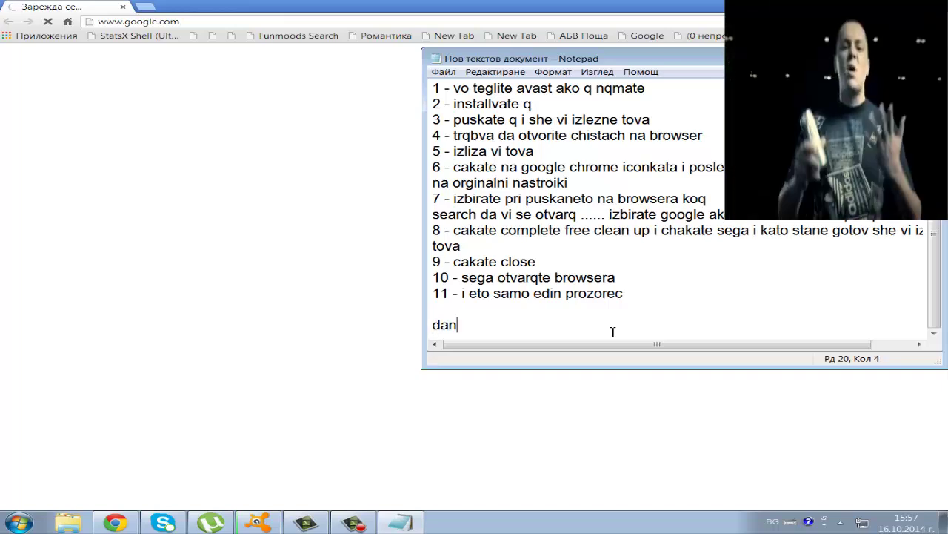
text(o da sam bi)
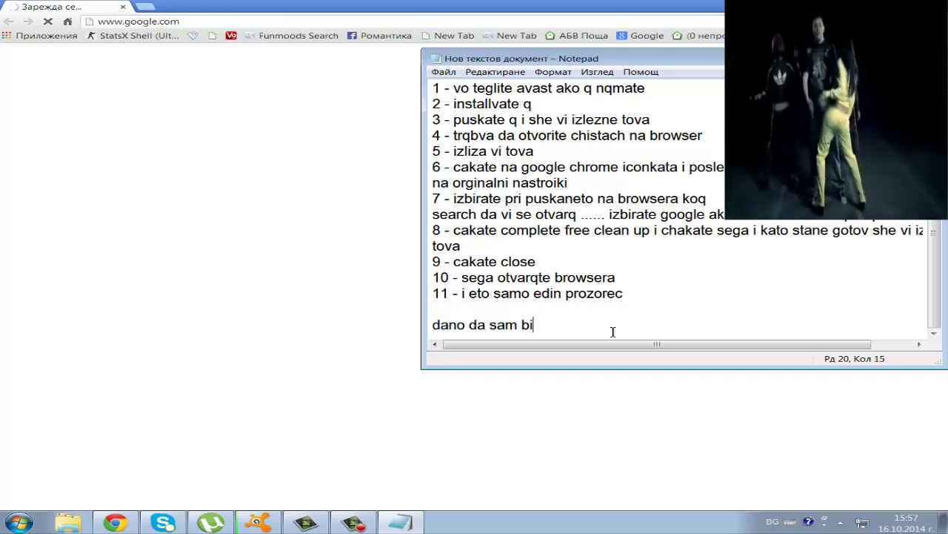
text(l polezen)
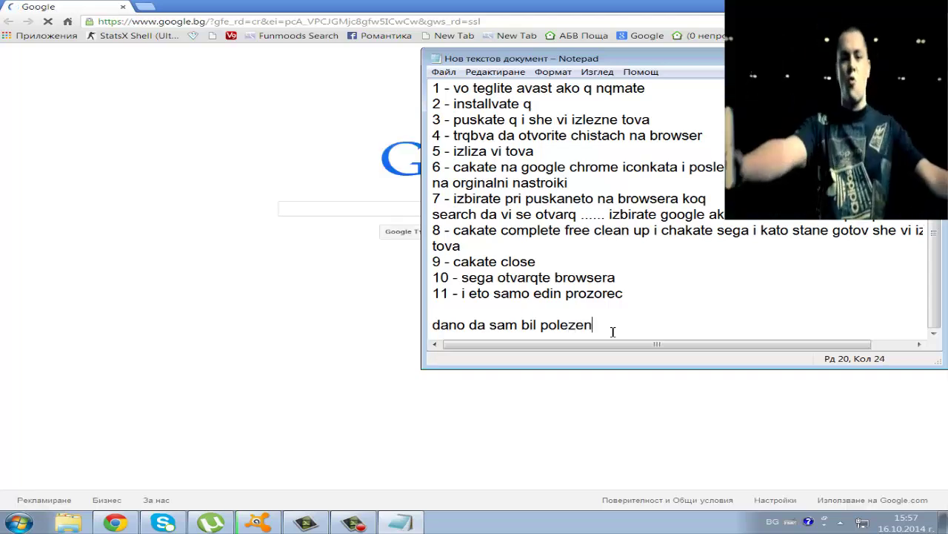
- Add the line "ako imate vaprosi ili drugi neshta pishete na skype :" followed by the support Skype name
key(Return)
text(ako imat)
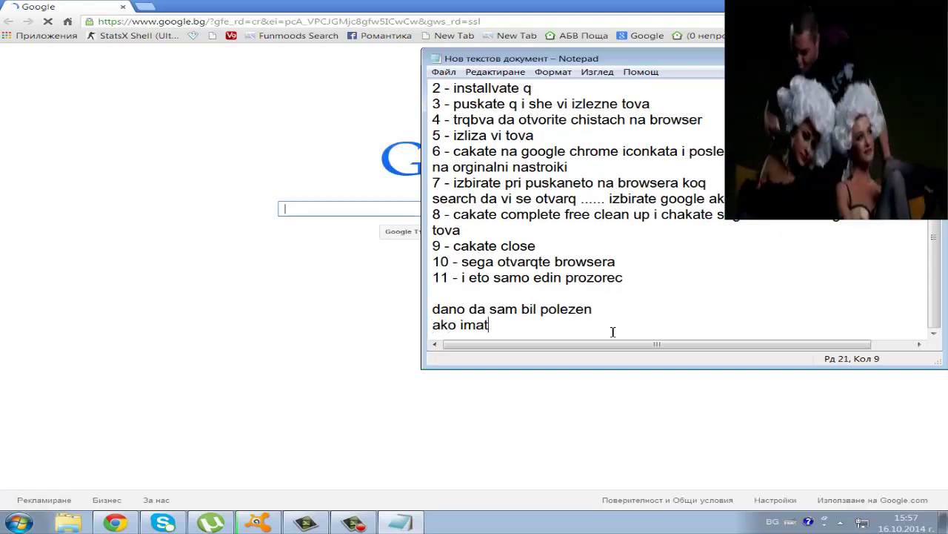
text(e vaprosi i)
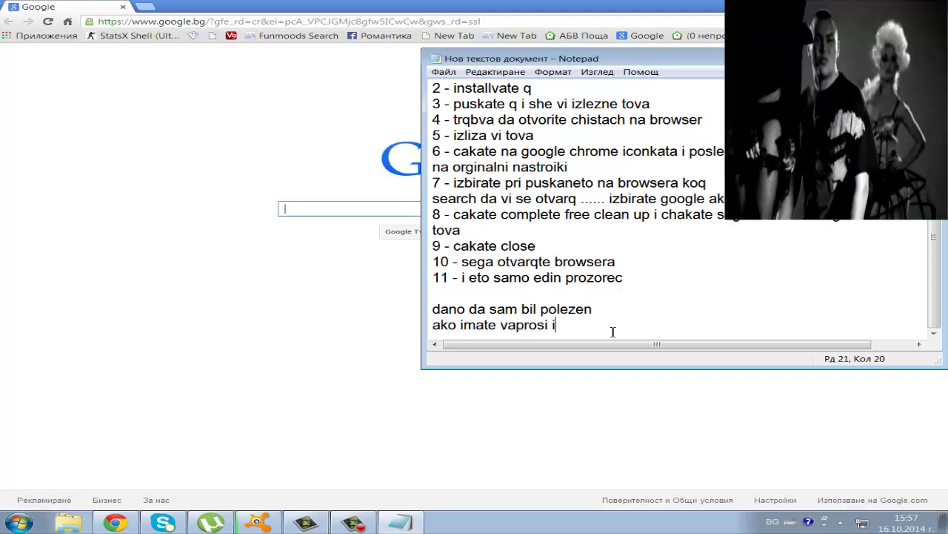
text(li drugi nesht)
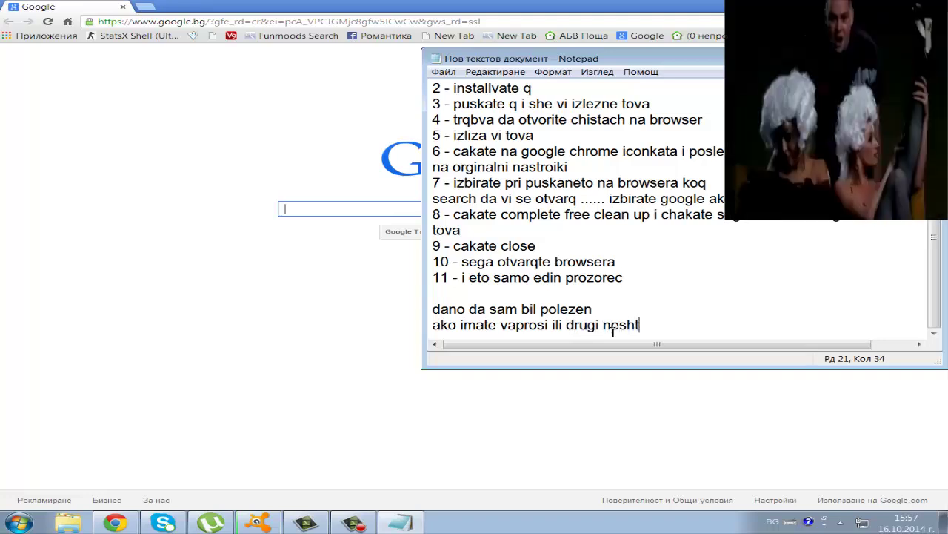
text(a pishete na sky)
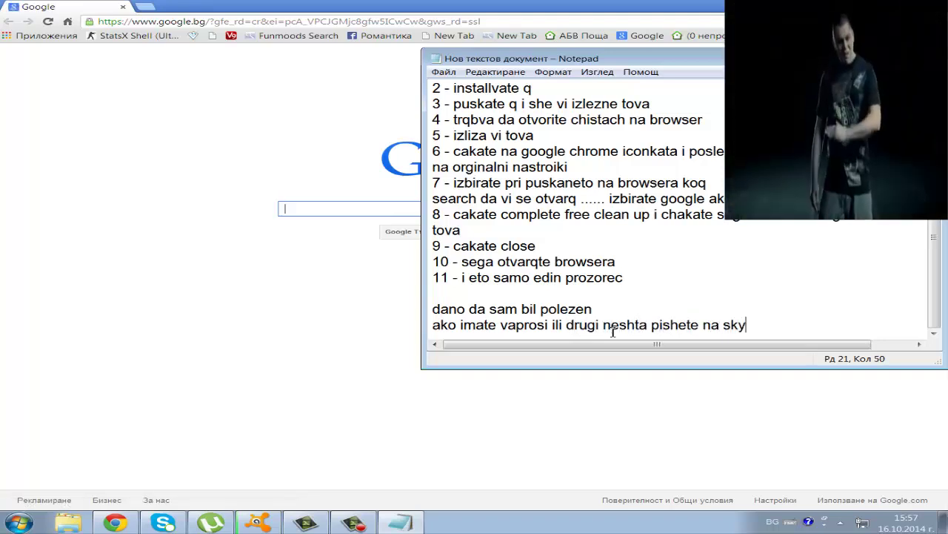
text(pe : supor)
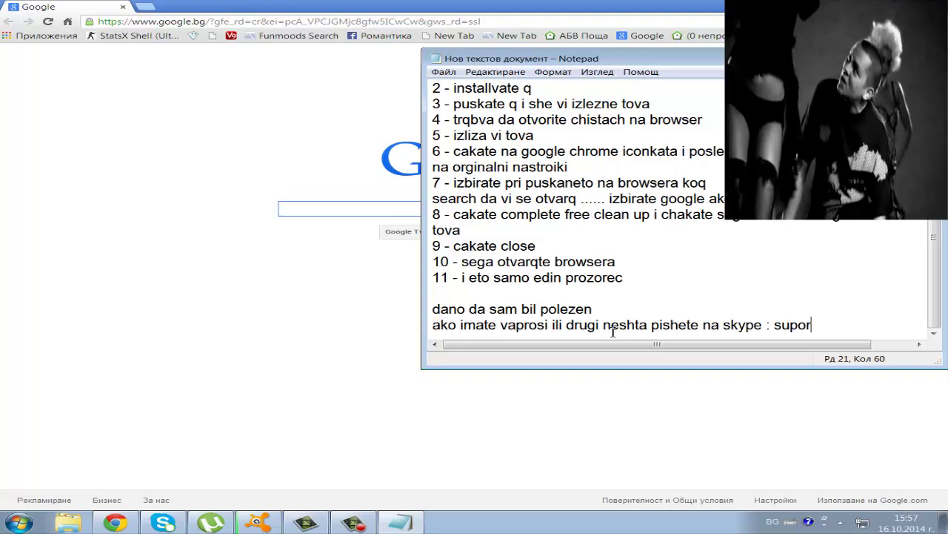
text(t.cryzer-bg)
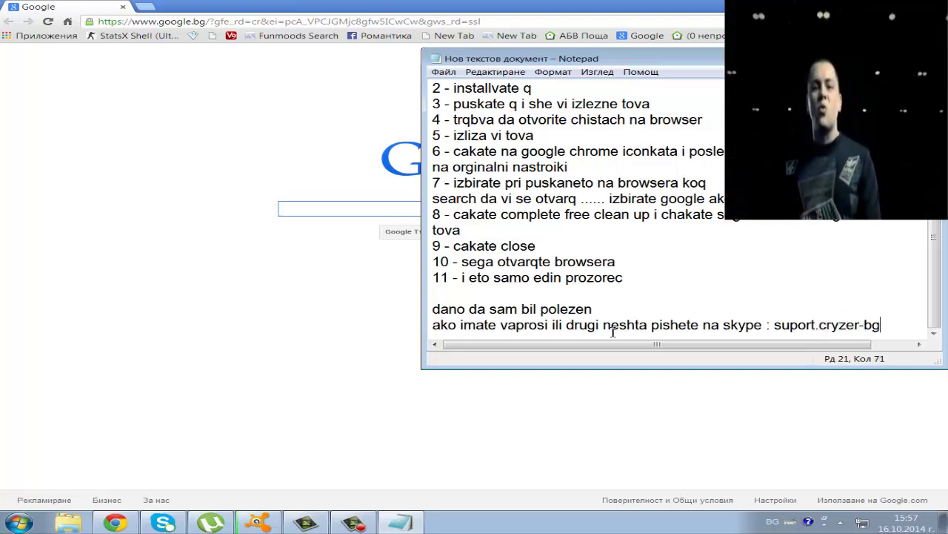
- Insert the current time and date at the end of the note, after a blank line
key(Return)
key(Return)
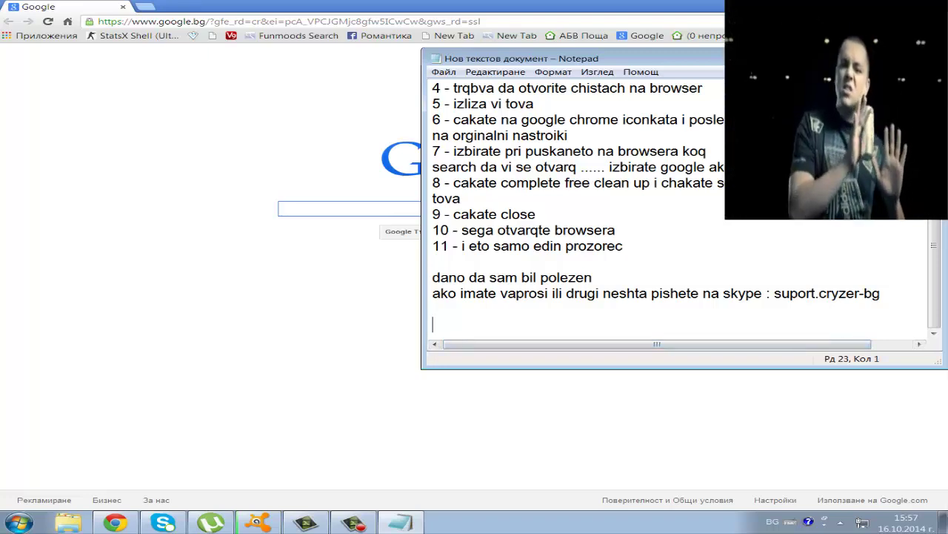
key(F5)
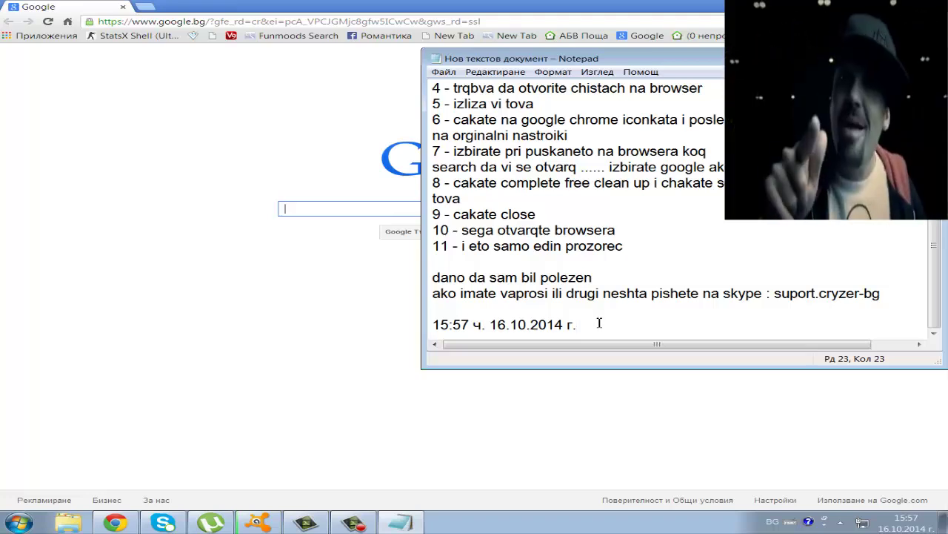
click(356, 522)
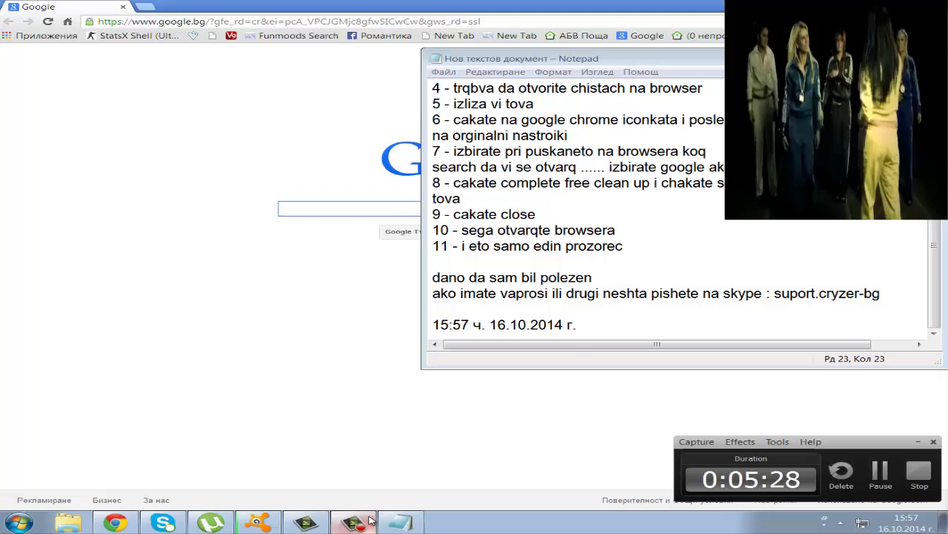
click(920, 474)
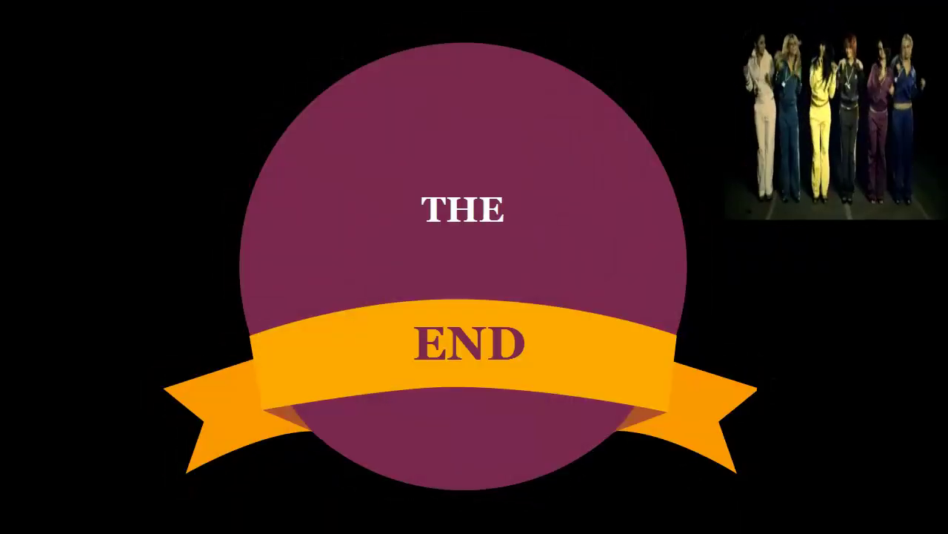